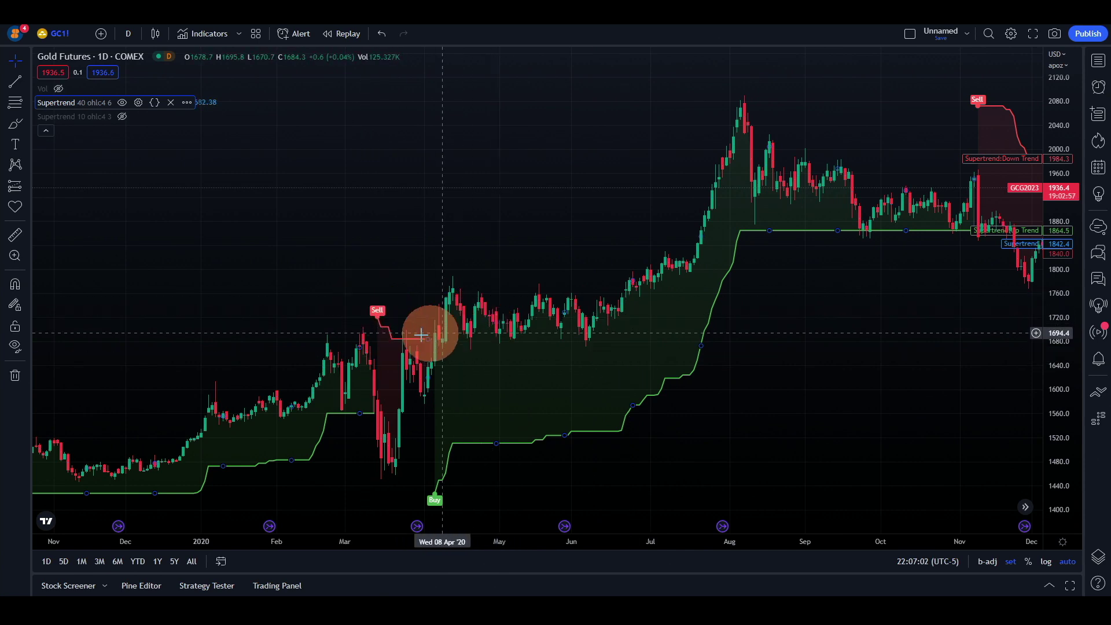
Switch the 40-period Supertrend source from ohlc4 to close and scroll to the 2020–2021 price action
double_click(525, 450)
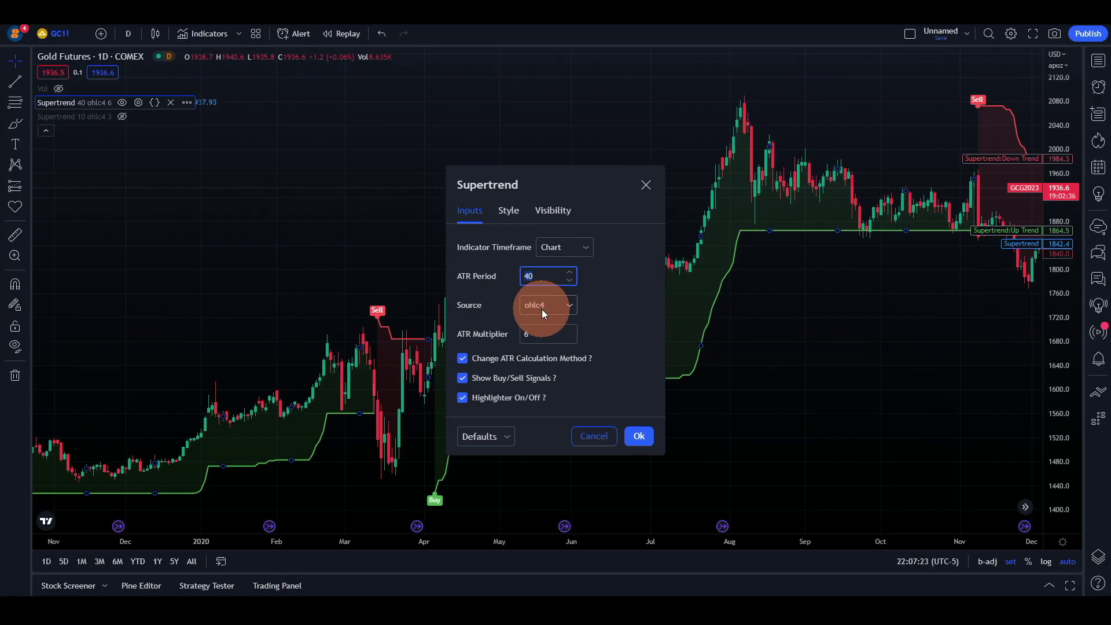
click(541, 309)
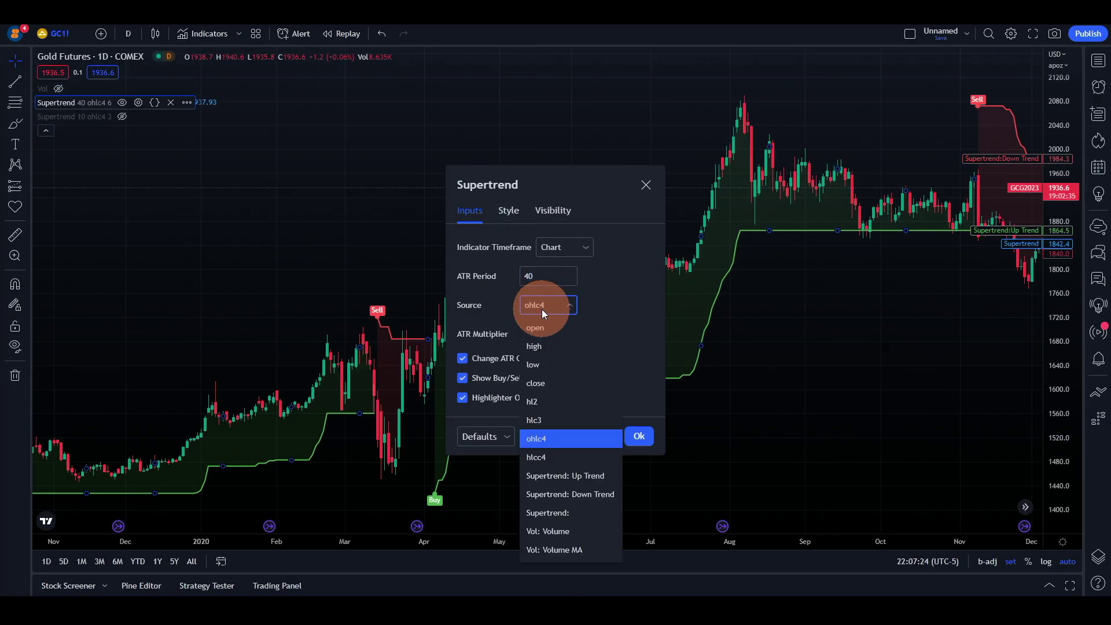
click(546, 388)
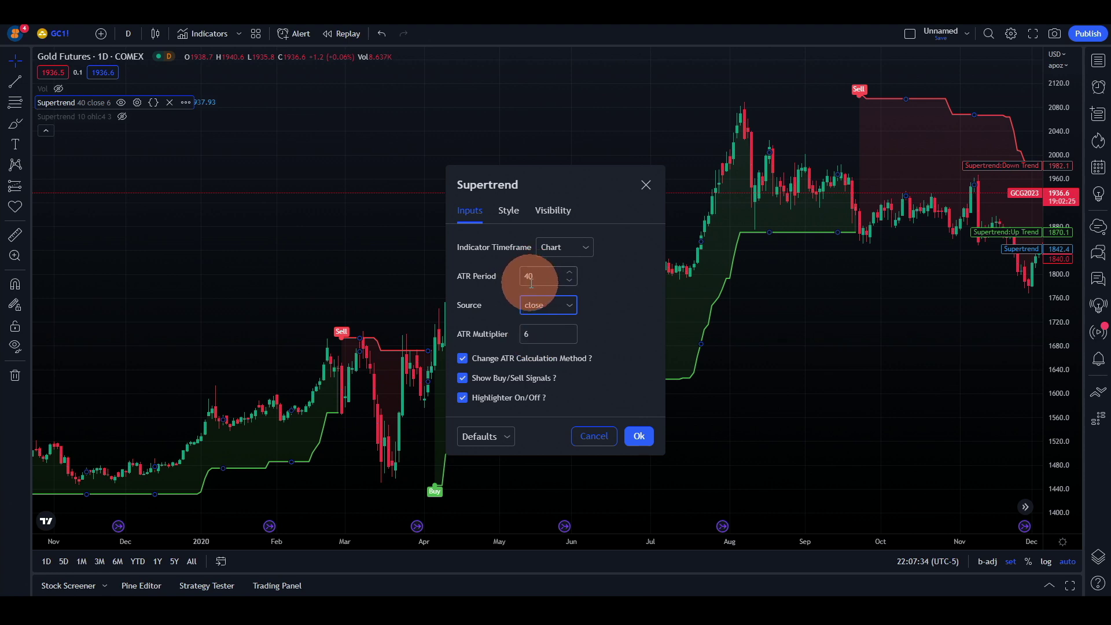
click(639, 436)
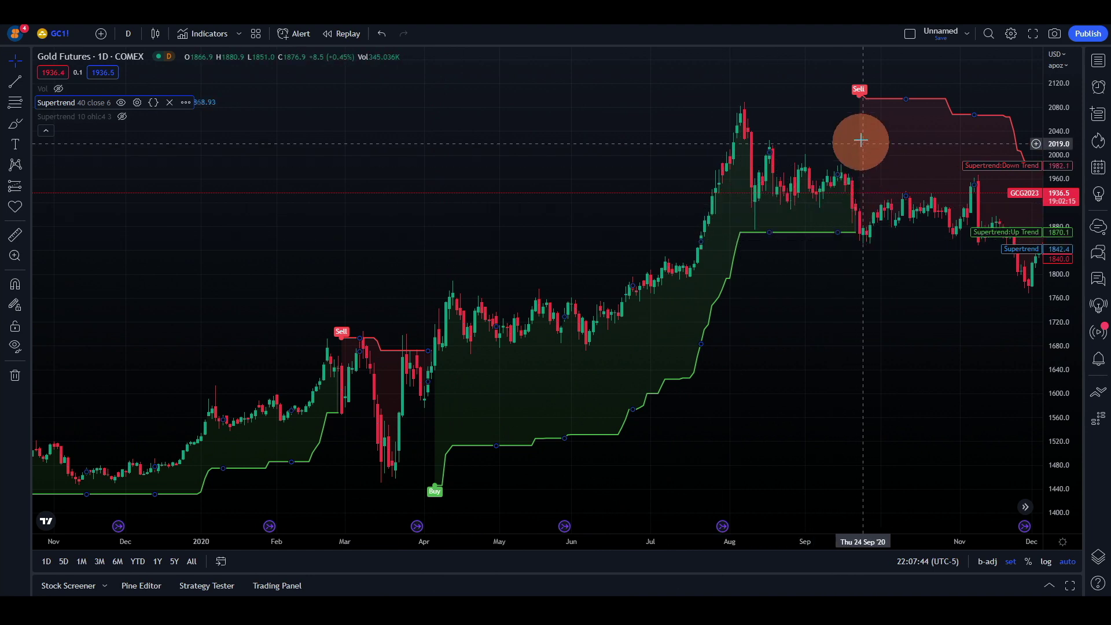
drag(774, 384, 322, 387)
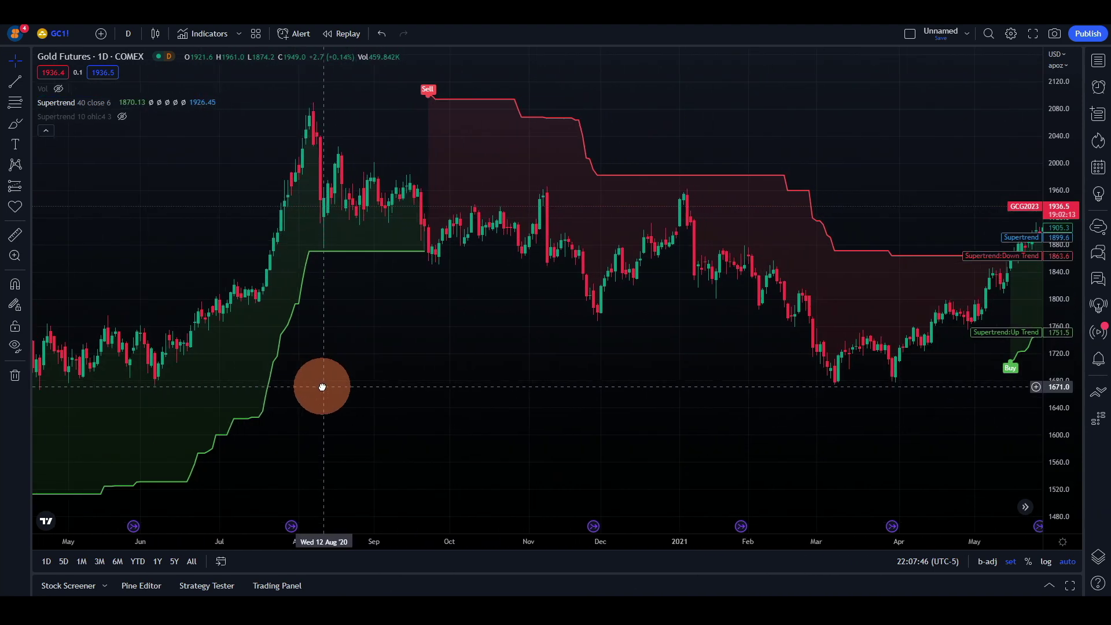
drag(629, 383, 480, 388)
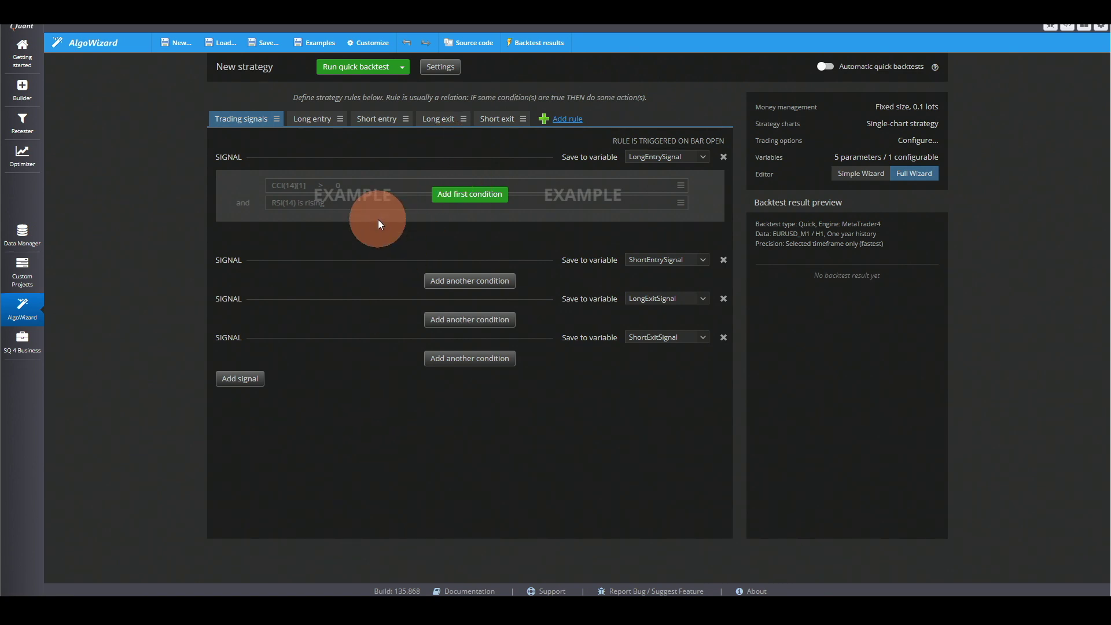
Add a SuperTrend UP Trend (24,3) rising condition to the long entry signal
click(460, 195)
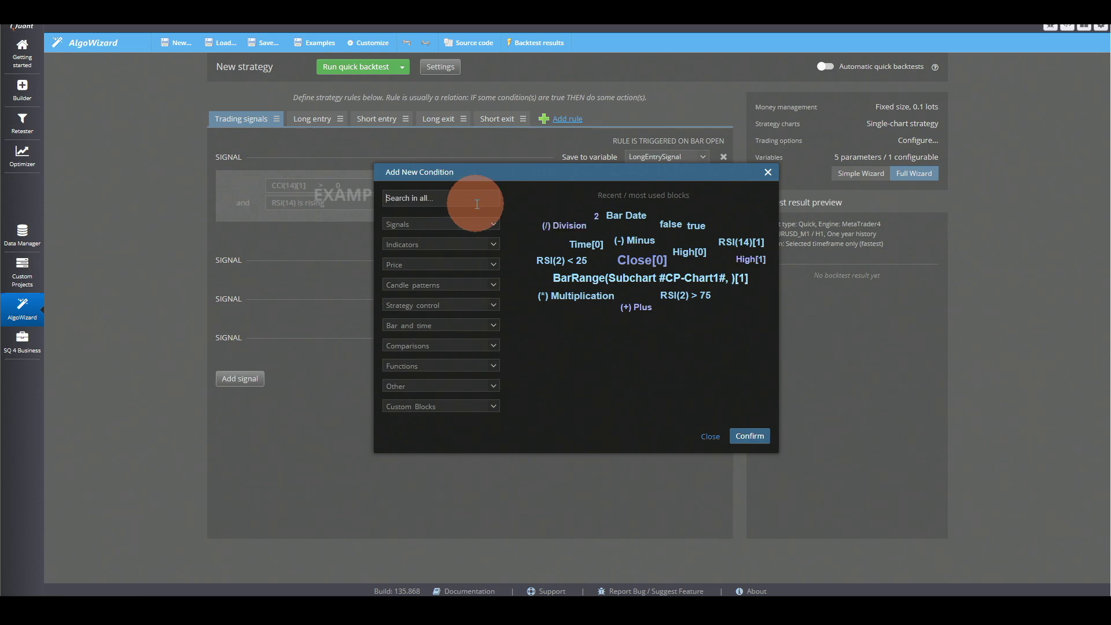
text(super)
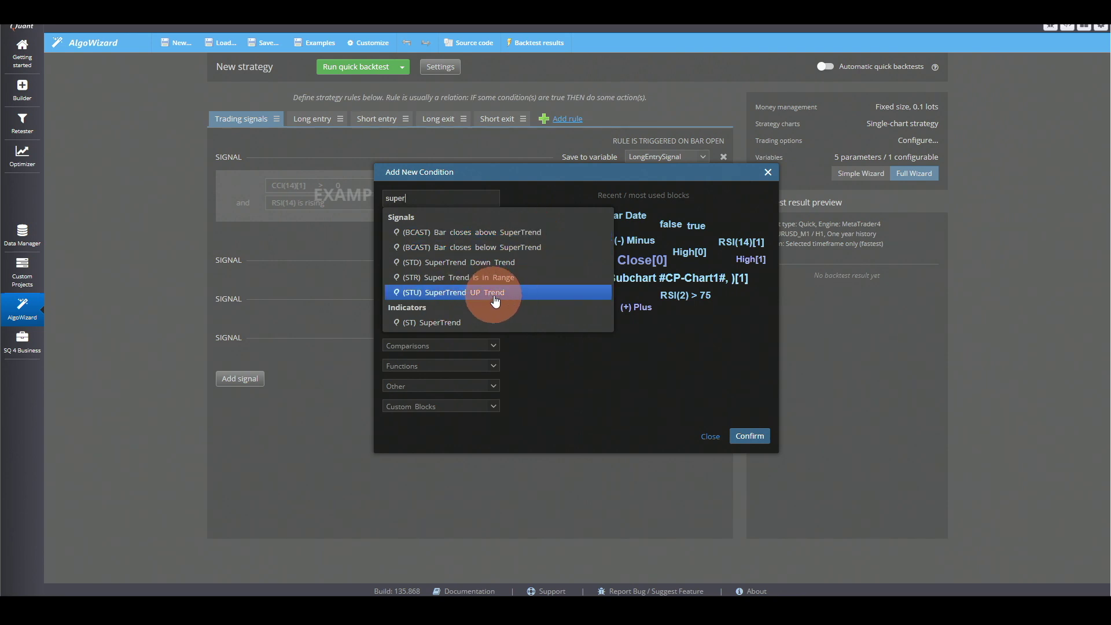
click(495, 292)
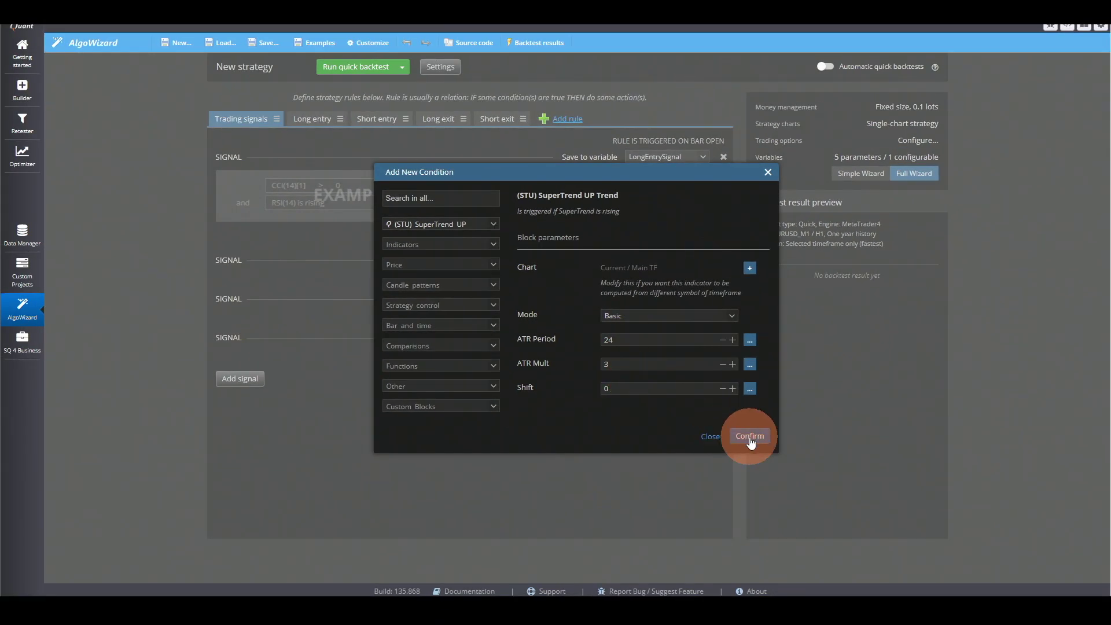
click(942, 557)
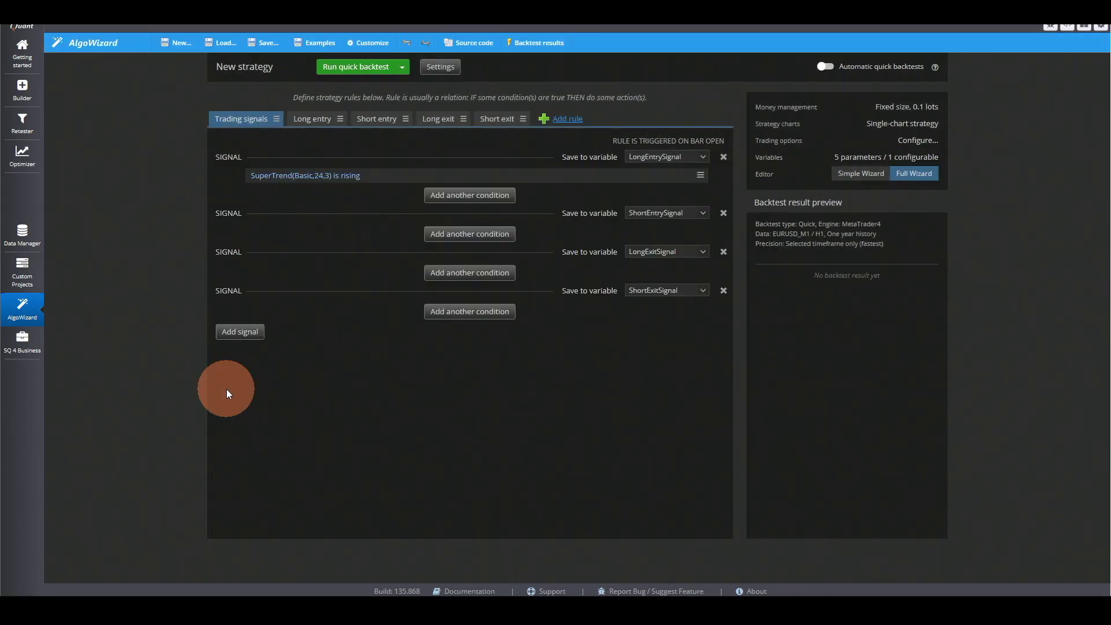
Pick the SuperTrend Down Trend block for the long exit signal
click(444, 274)
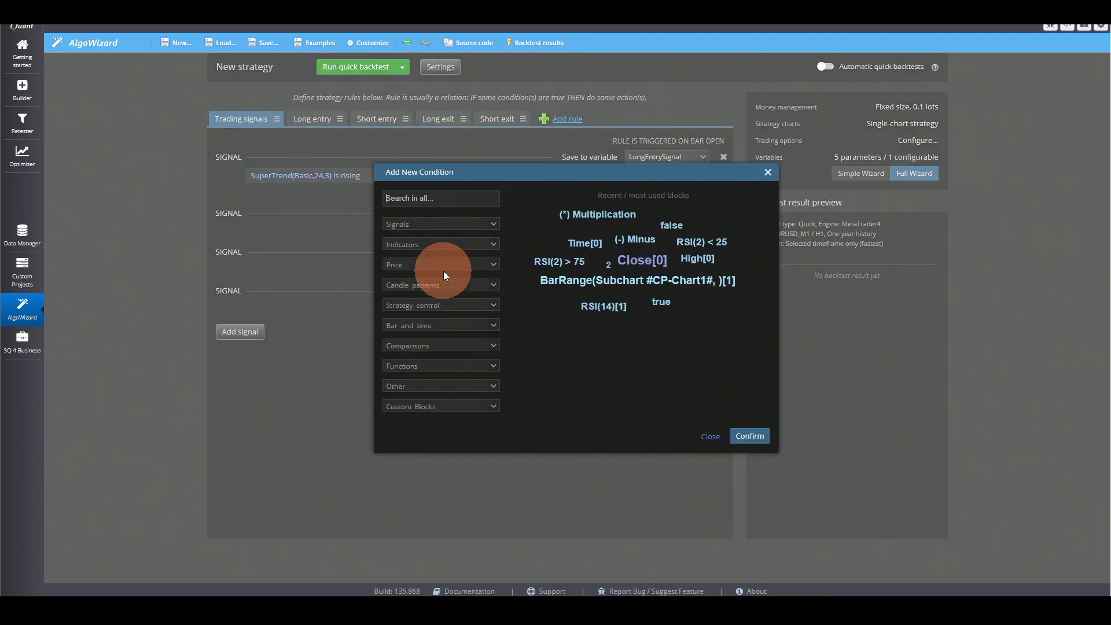
text(super)
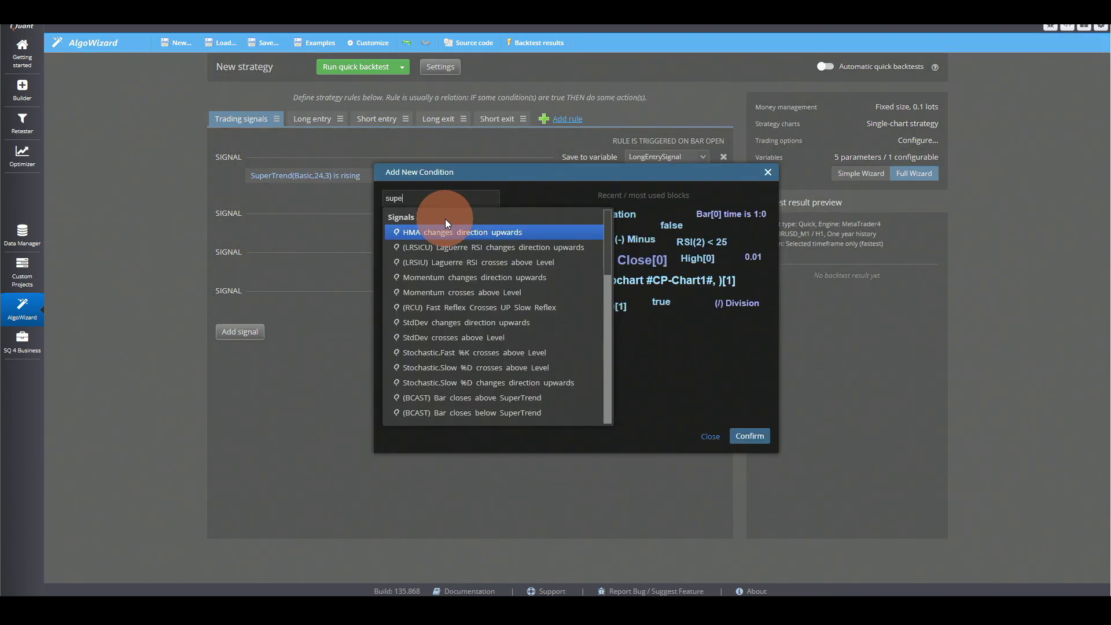
click(515, 263)
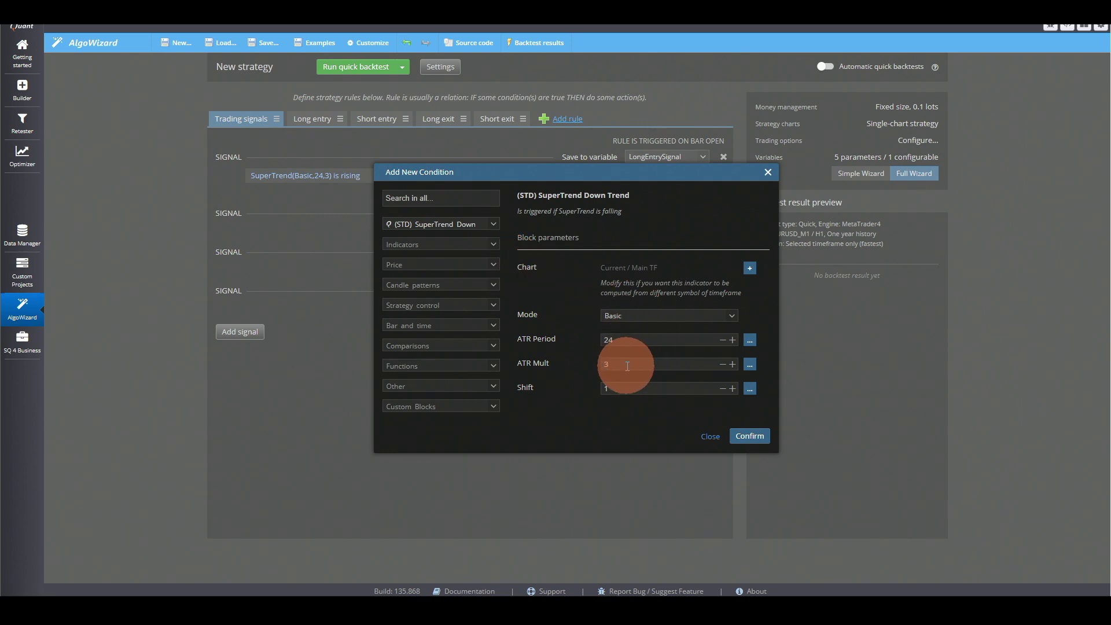
click(739, 433)
click(437, 68)
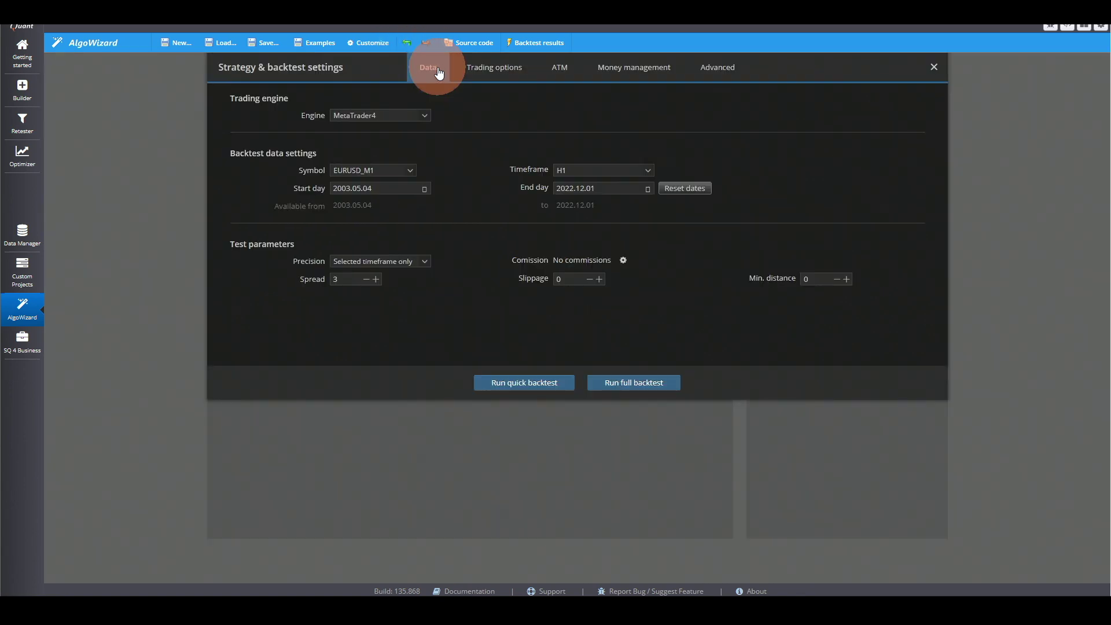
click(395, 125)
click(380, 155)
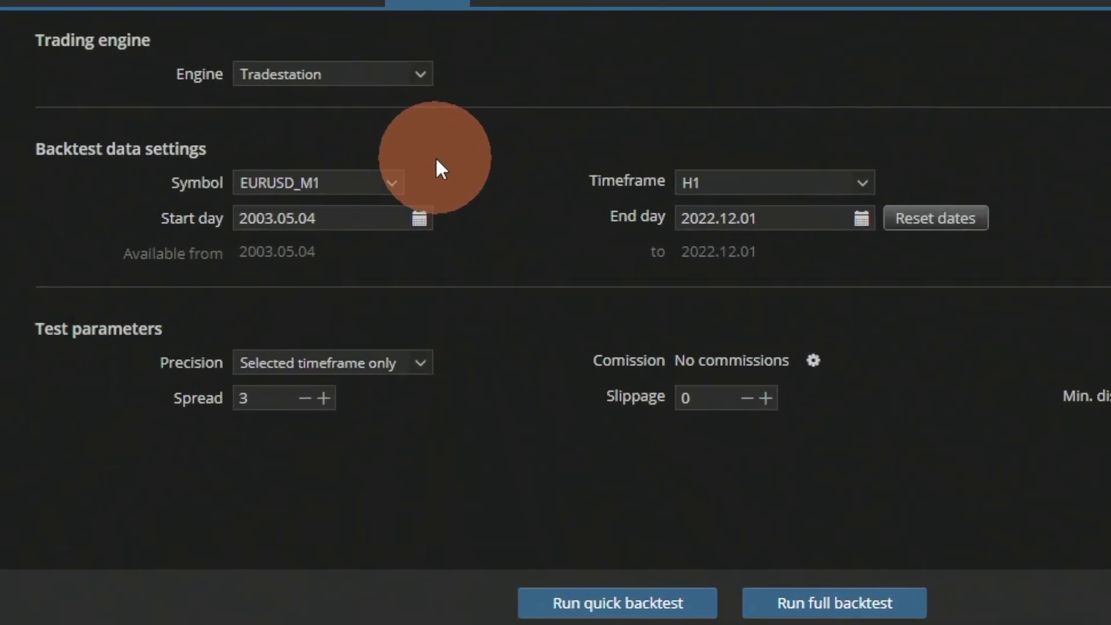
click(409, 177)
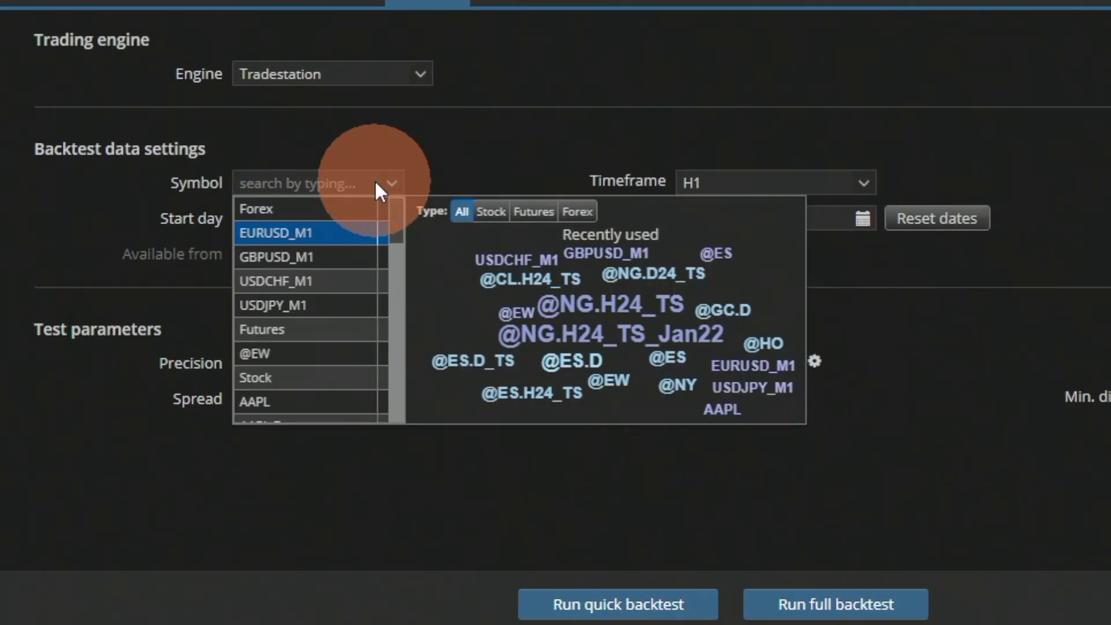
text(ho)
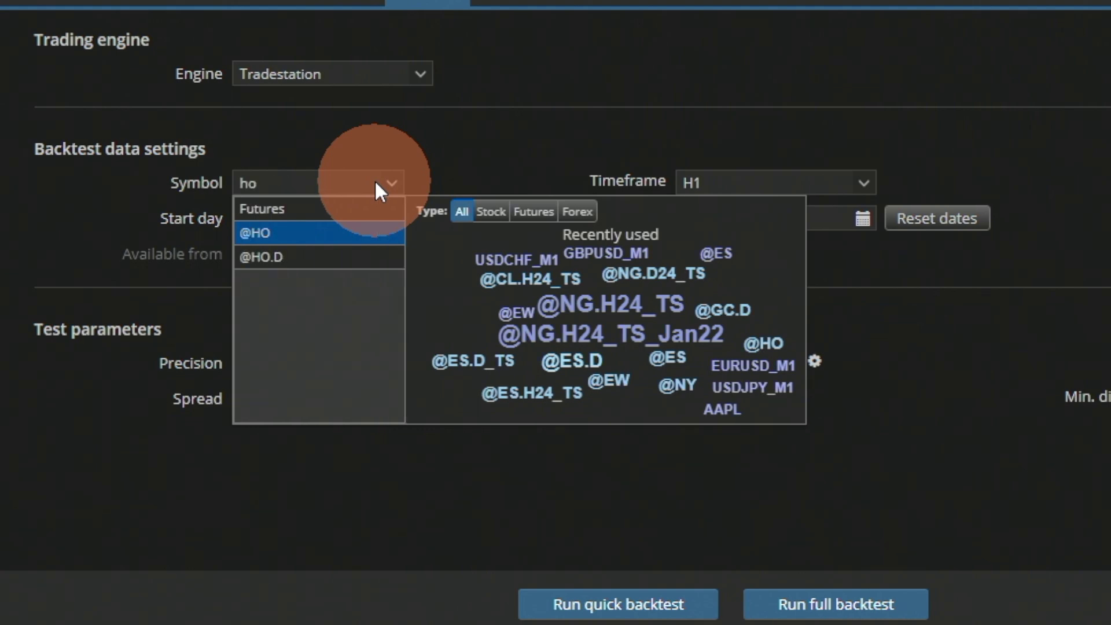
key(Return)
click(752, 183)
click(717, 311)
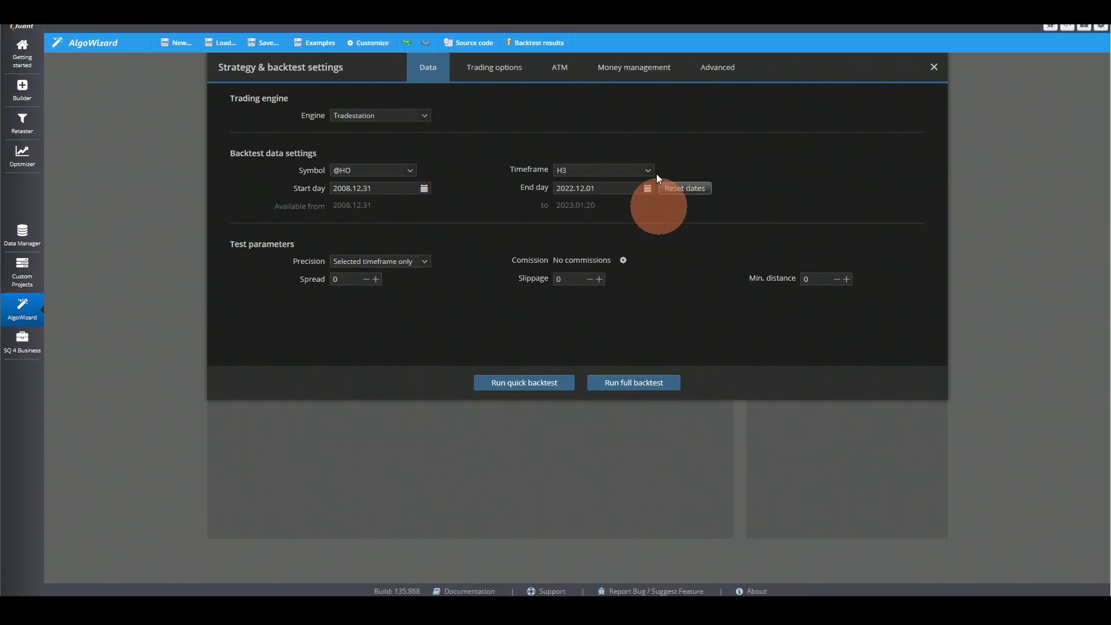
Set the money management order size to 1 lot
click(656, 77)
click(565, 177)
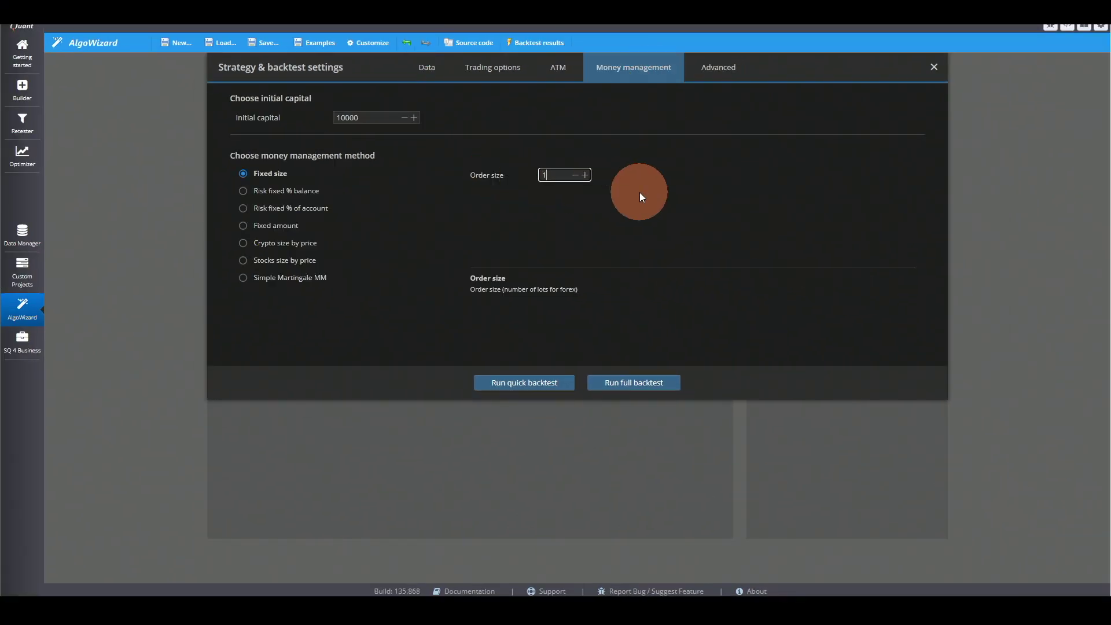
click(600, 466)
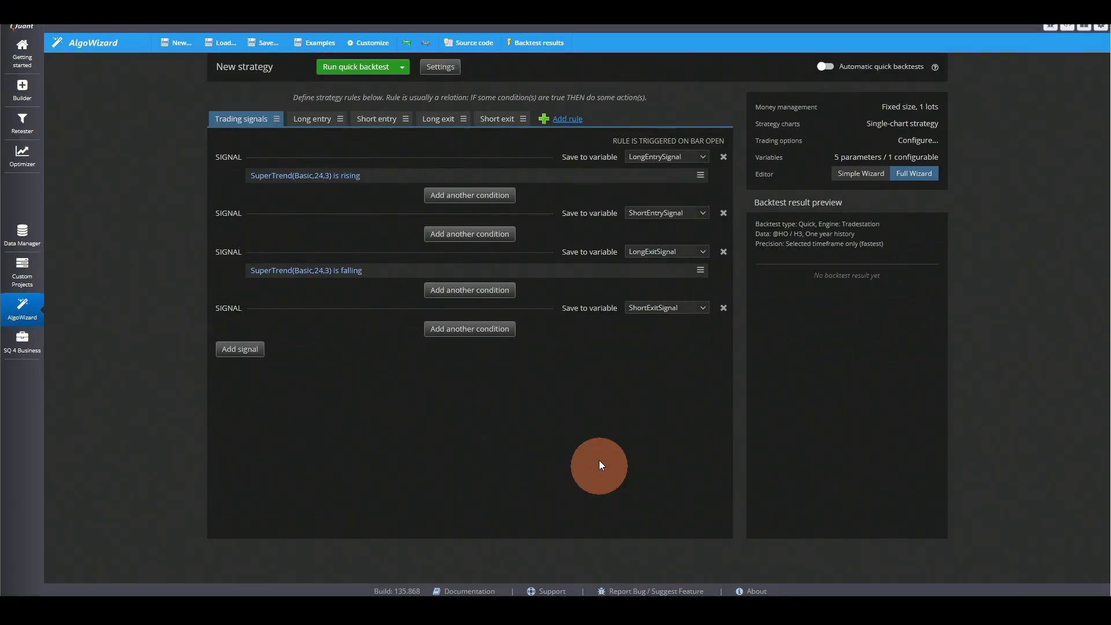
Run a full backtest and review its equity chart with the Default with OpenDD template
click(401, 67)
click(356, 102)
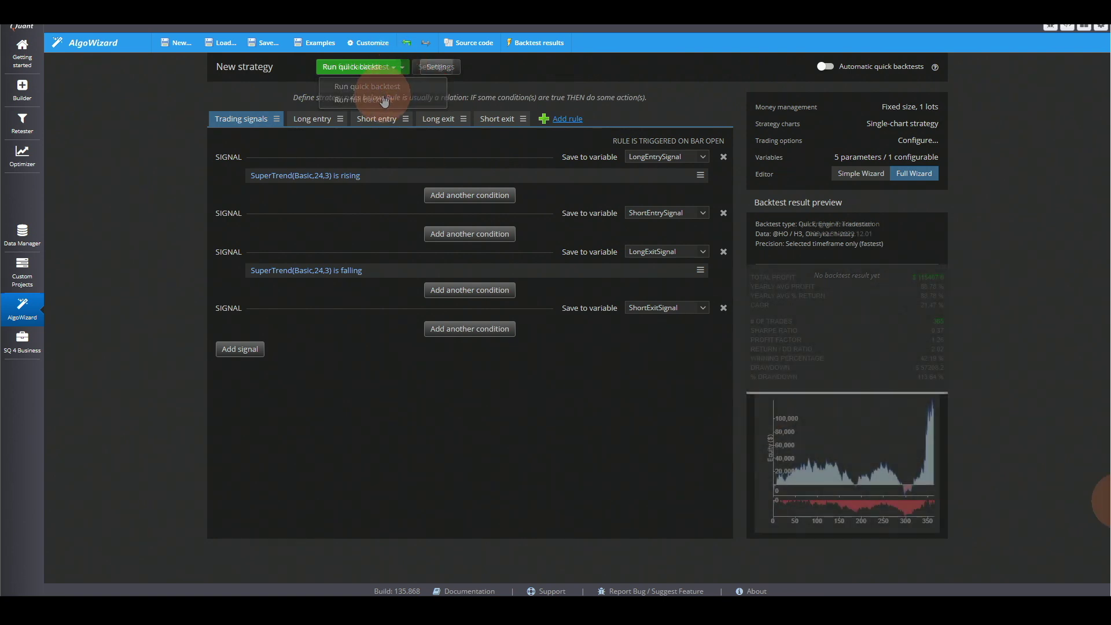
click(810, 473)
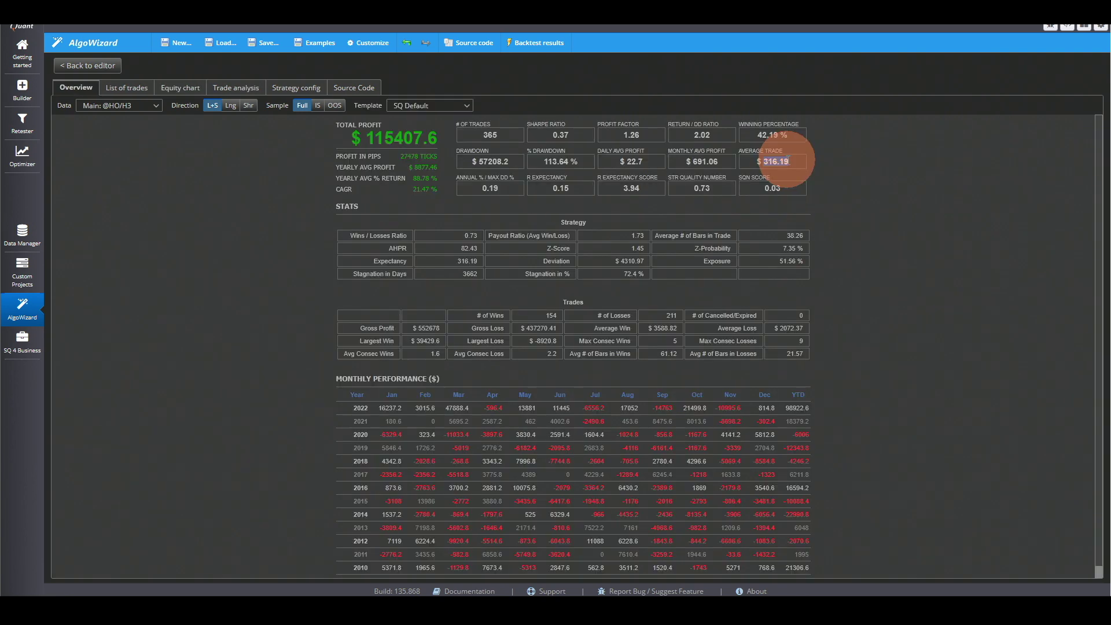
click(418, 188)
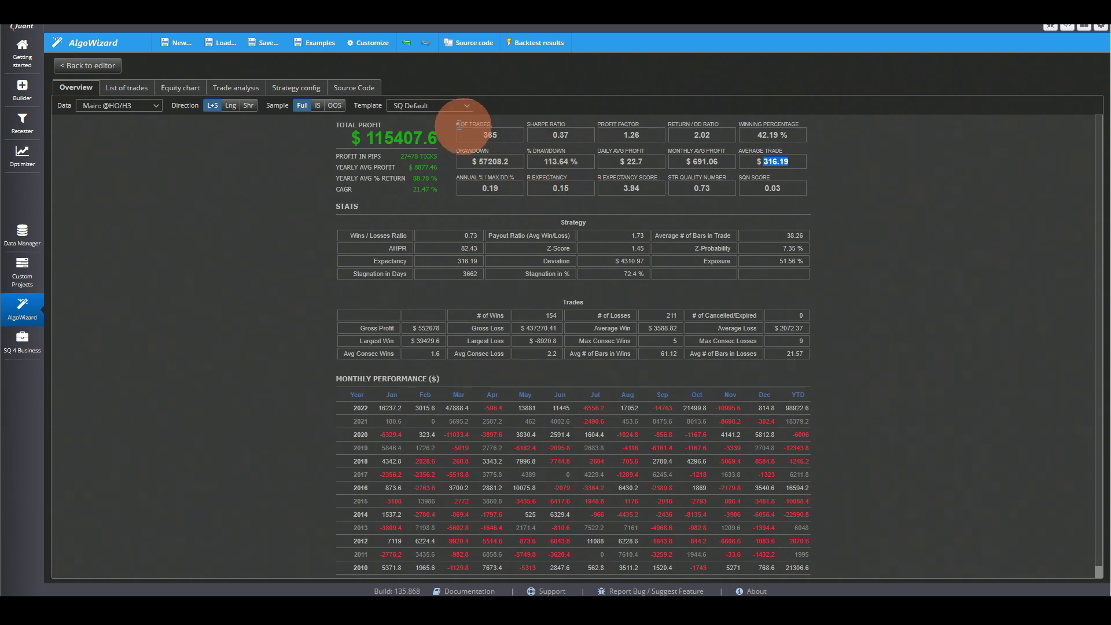
click(447, 106)
click(440, 118)
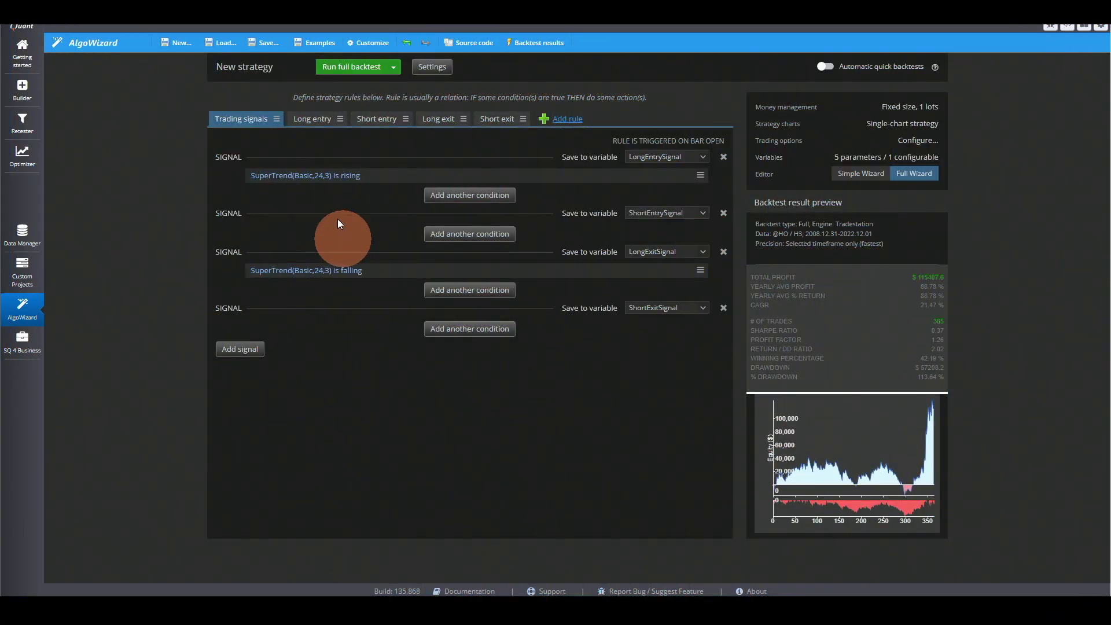
Make the long entry exit after 5 bars
click(313, 125)
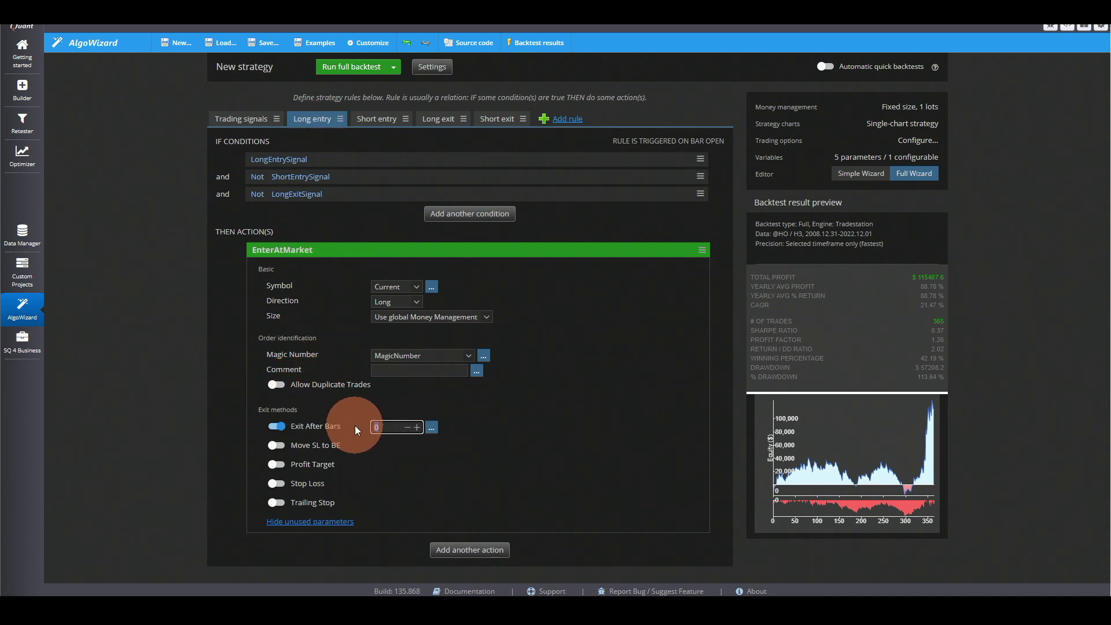
text(5)
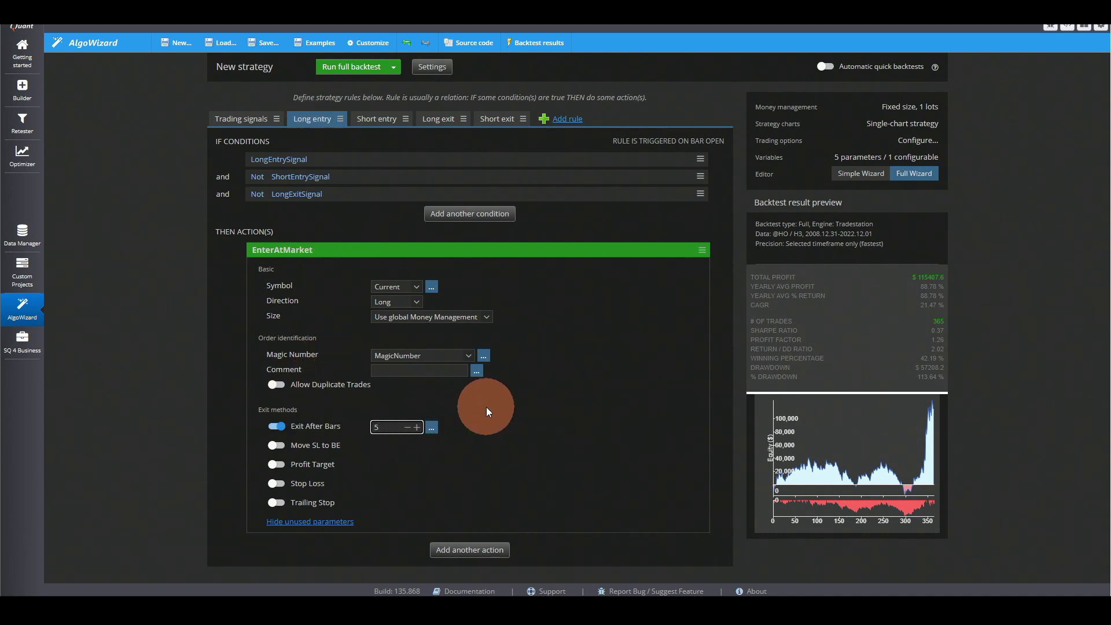
click(350, 68)
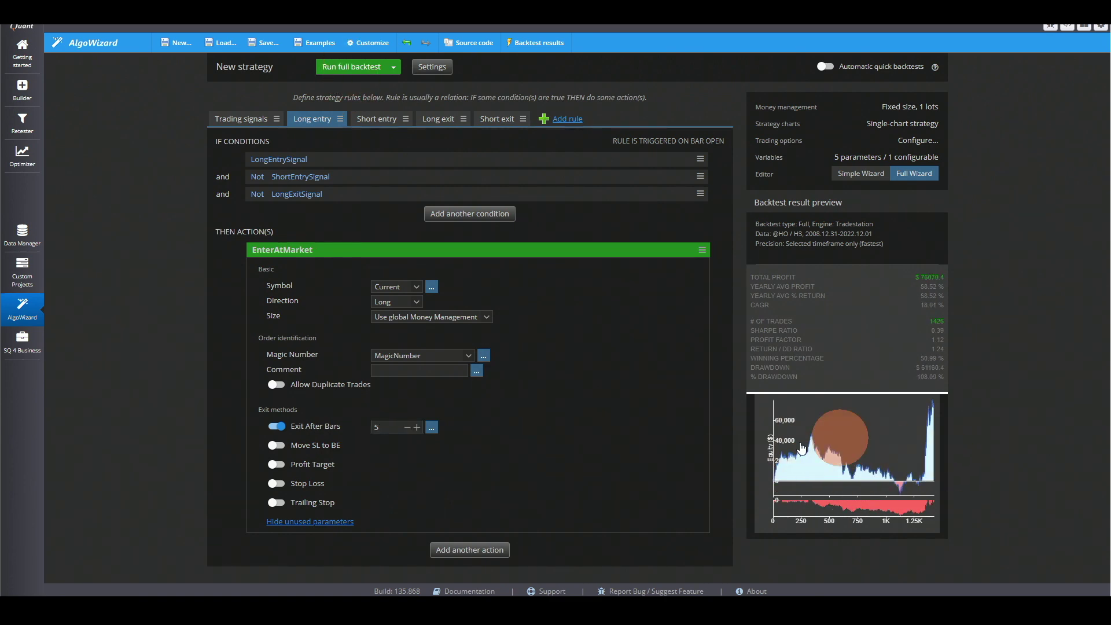
Enable an ATR-based profit target and stop loss at 1.5 × ATR(20)
click(276, 464)
click(276, 484)
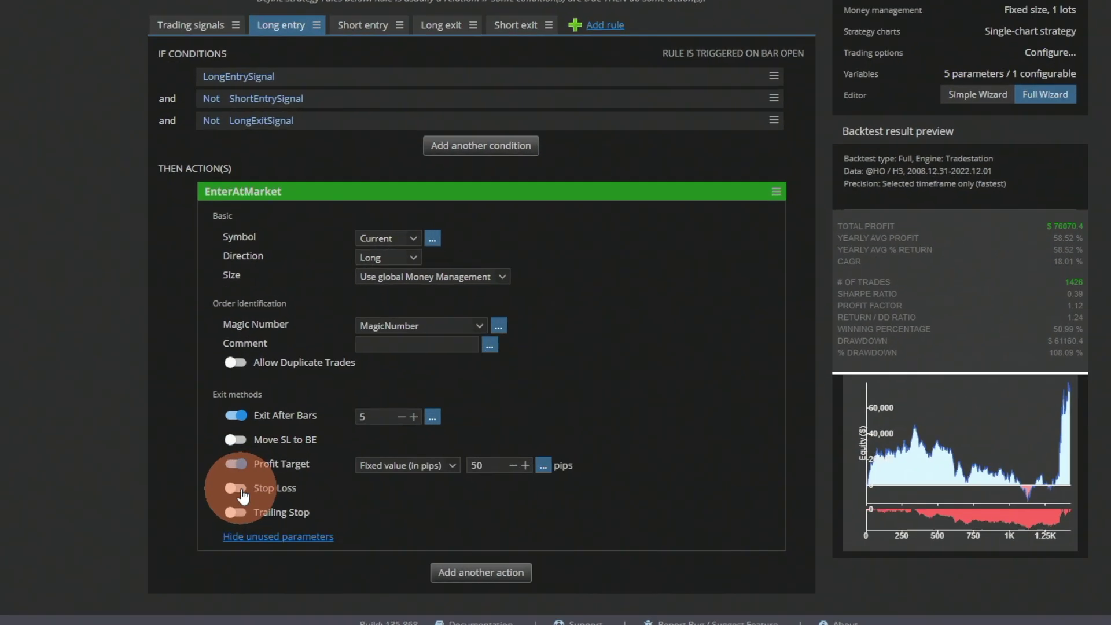
click(420, 469)
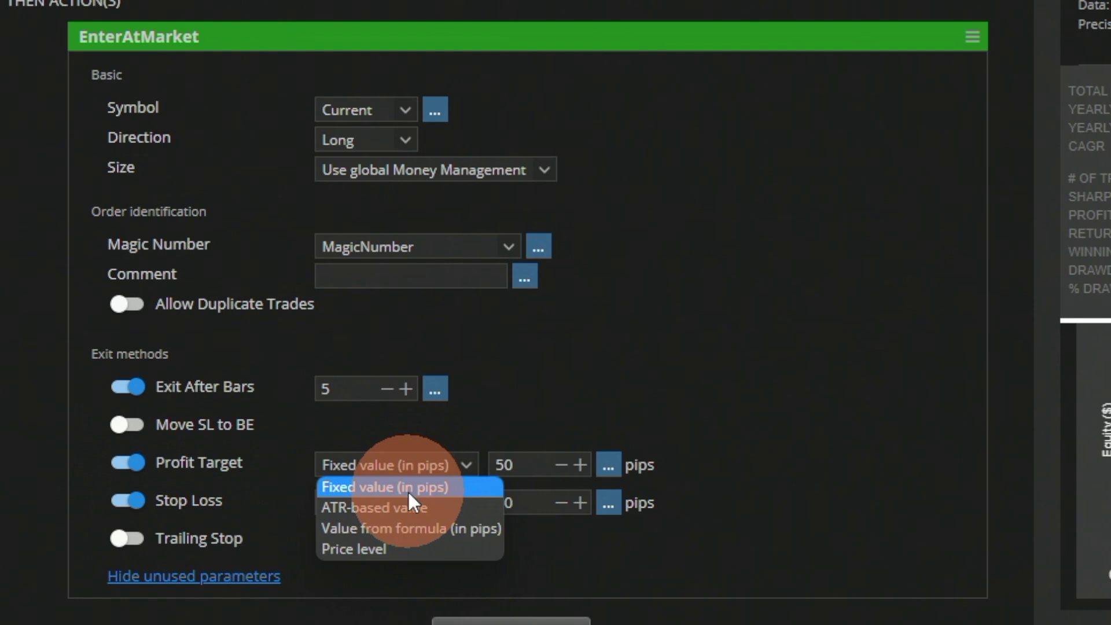
click(409, 507)
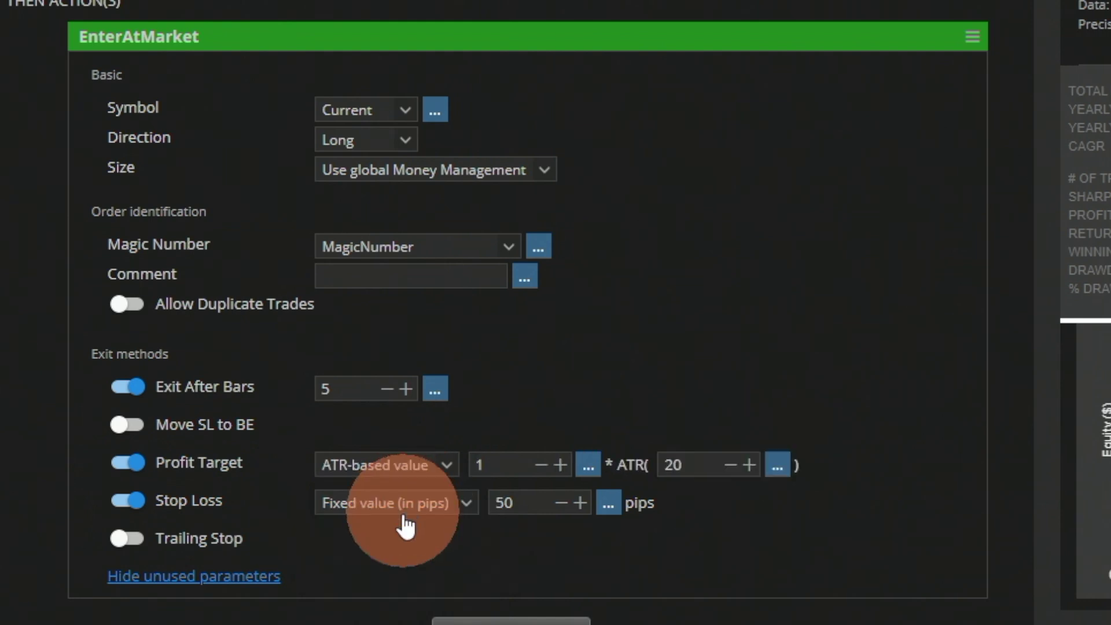
click(405, 504)
click(394, 539)
click(542, 463)
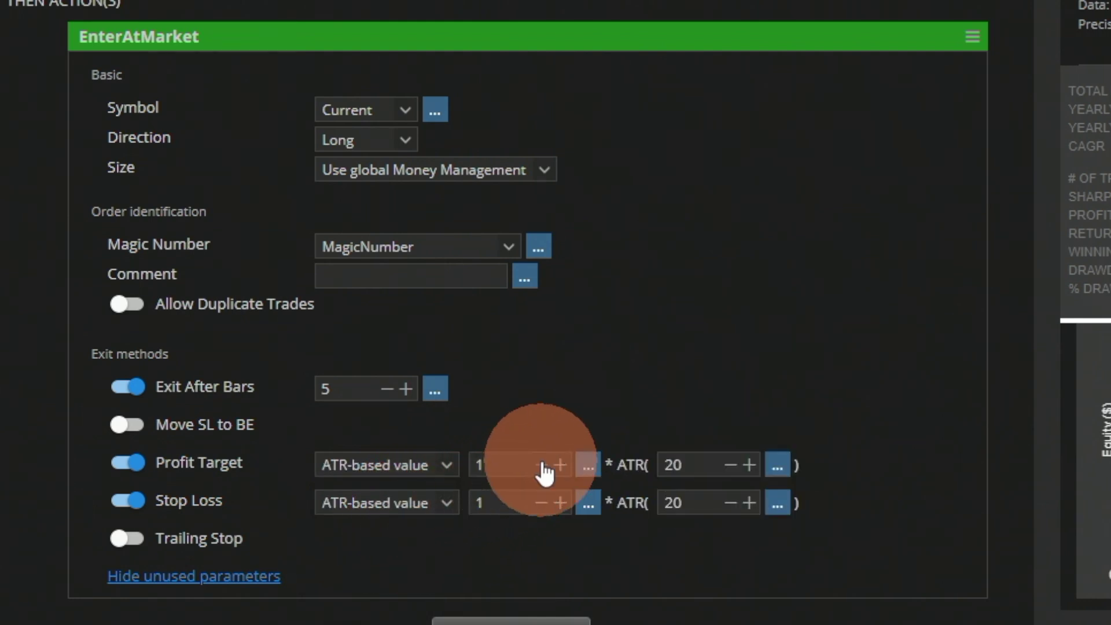
mouse_move(514, 461)
mouse_down()
mouse_move(453, 473)
mouse_move(460, 513)
mouse_up()
text(.5)
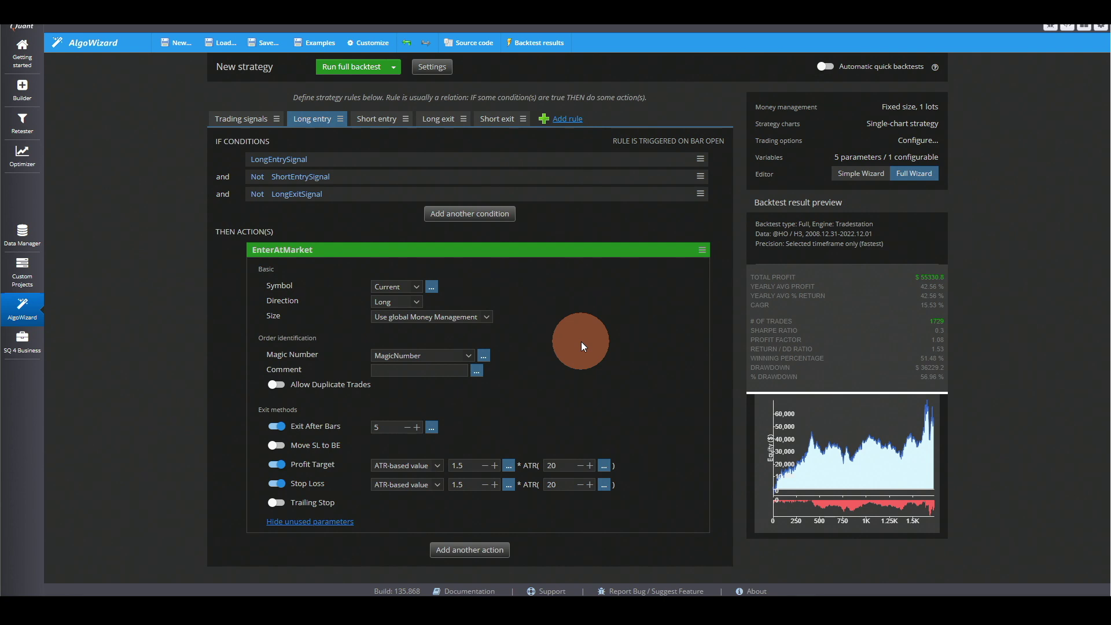
Show the trading signals and check the template mode in Settings > Advanced
click(241, 119)
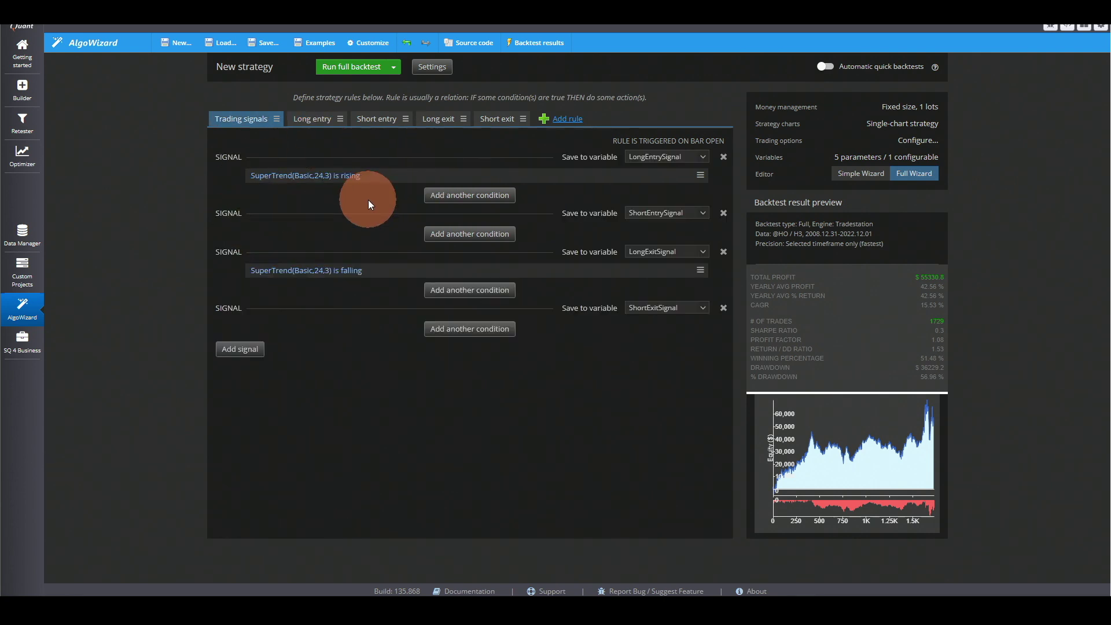
click(432, 67)
click(739, 71)
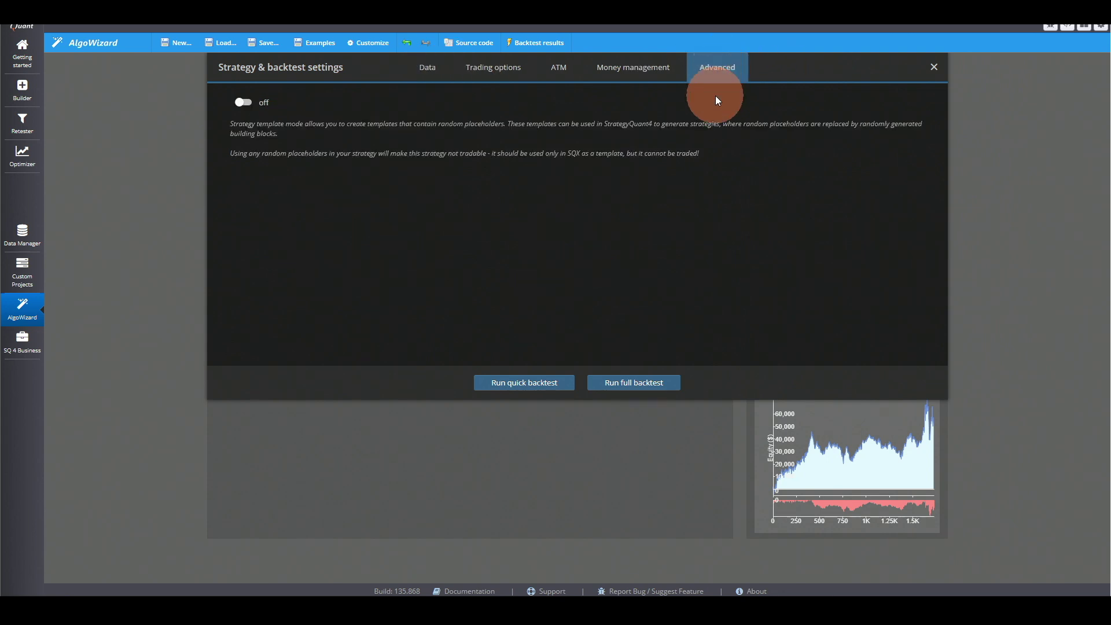
key(Escape)
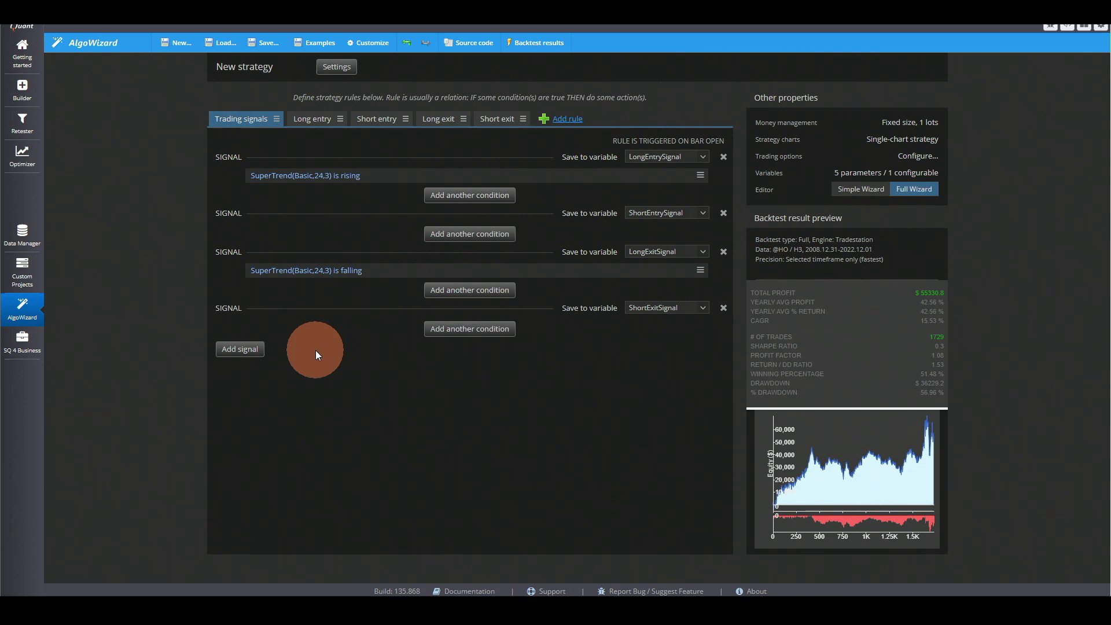
Generate the rising SuperTrend's ATR Period randomly over 10:30:4
click(274, 182)
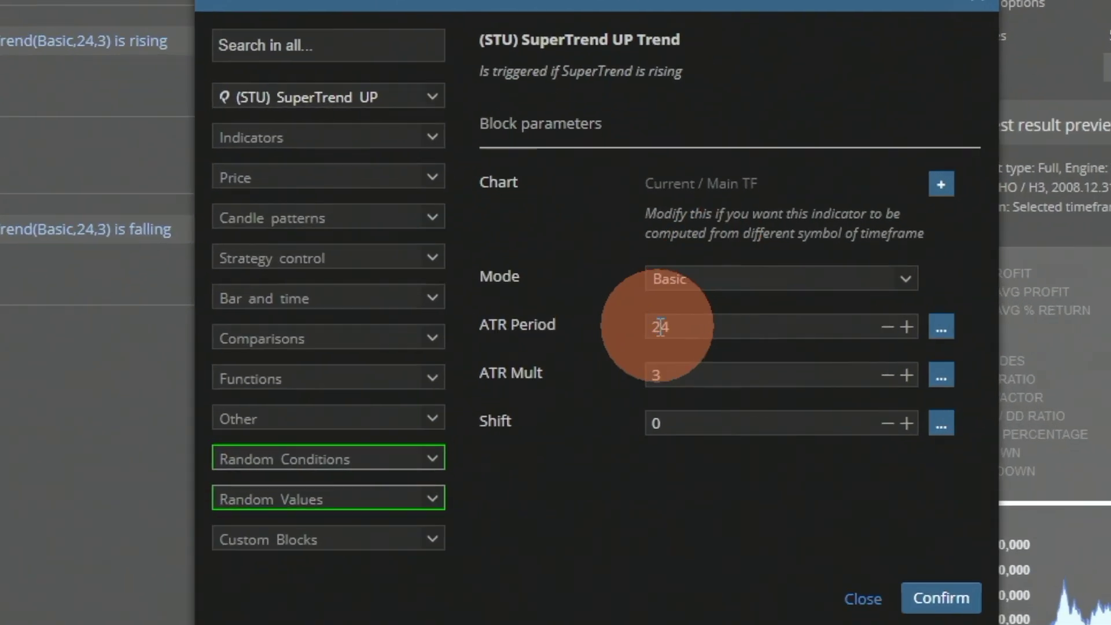
click(942, 327)
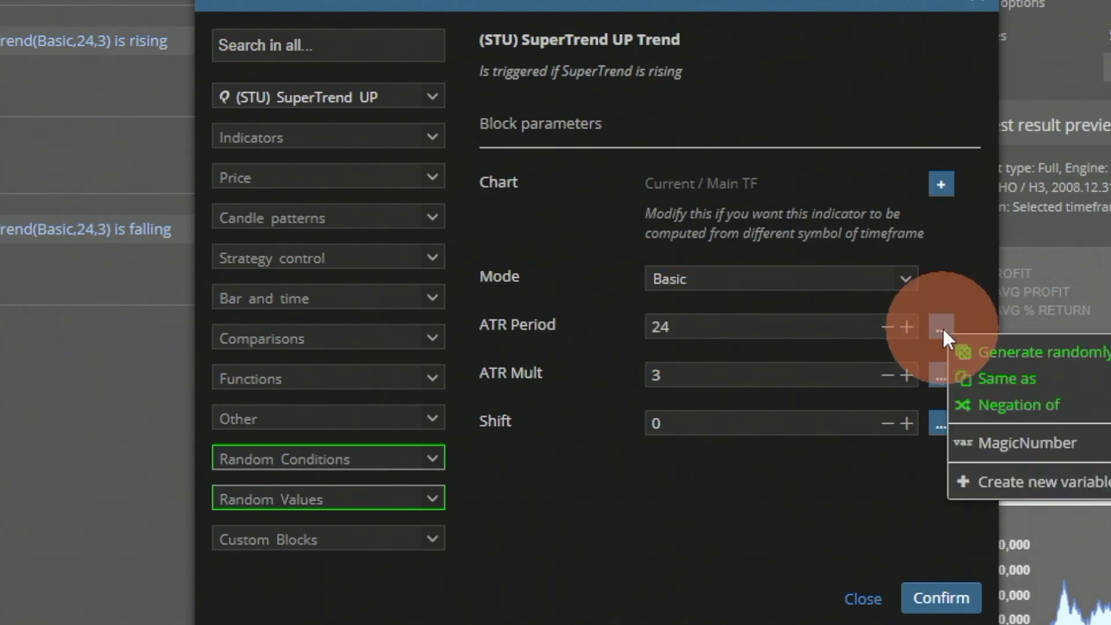
click(1036, 353)
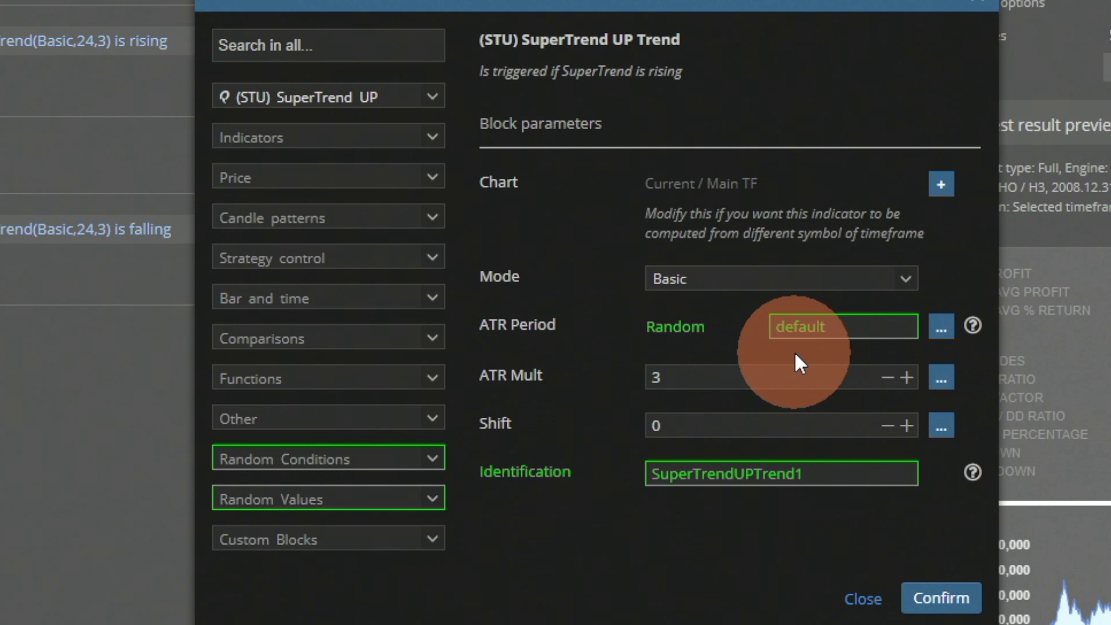
double_click(836, 326)
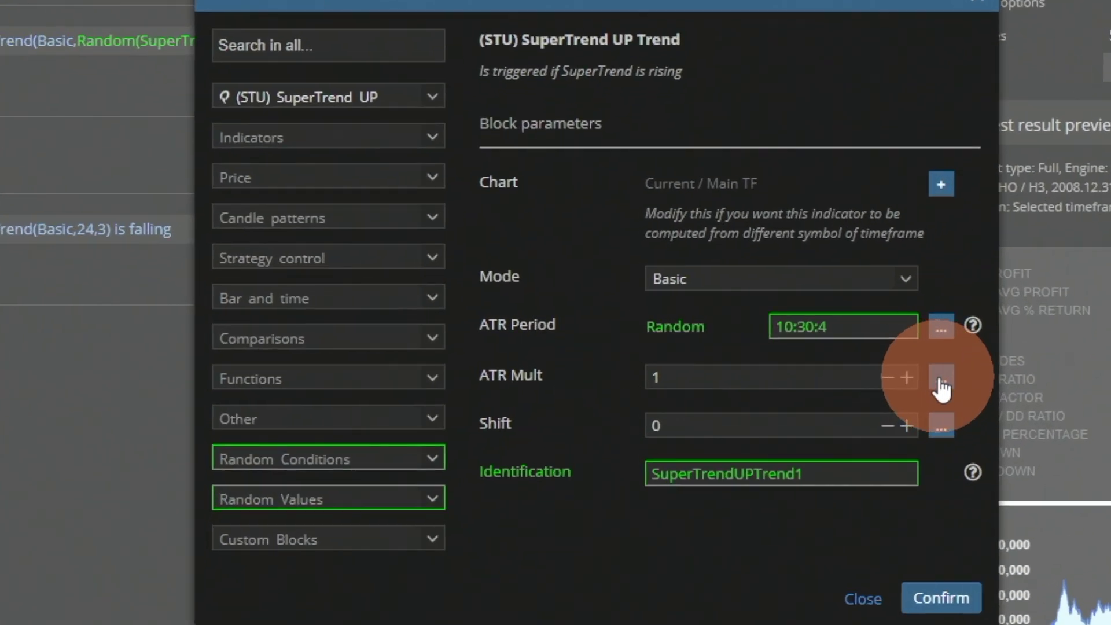
Generate its ATR Mult randomly over 1:4:0.5 and confirm the condition
click(749, 345)
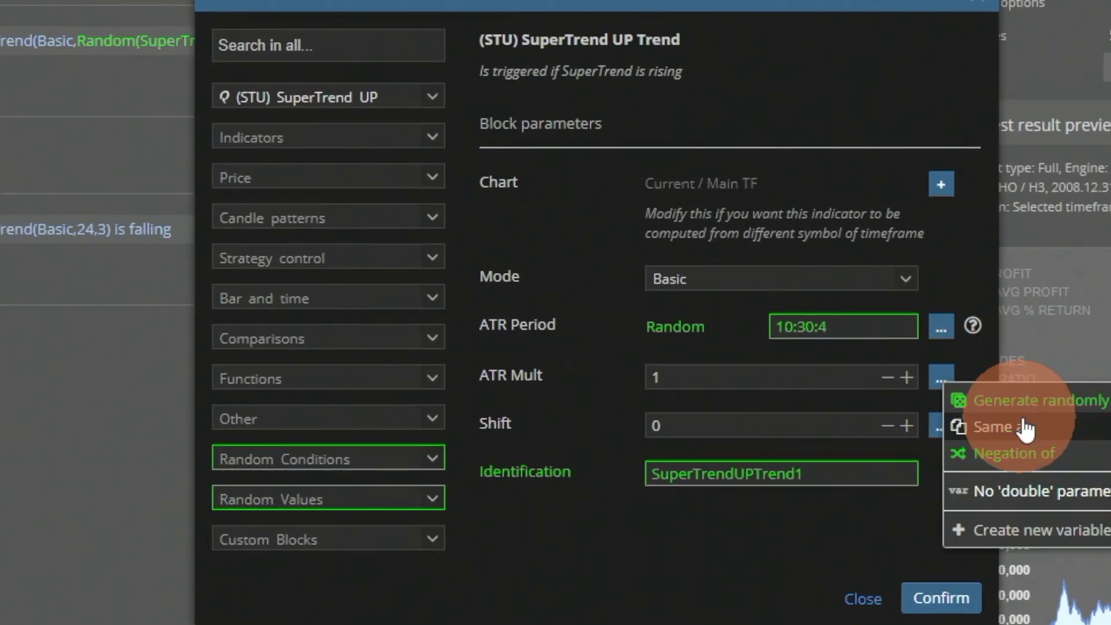
click(1022, 401)
click(851, 380)
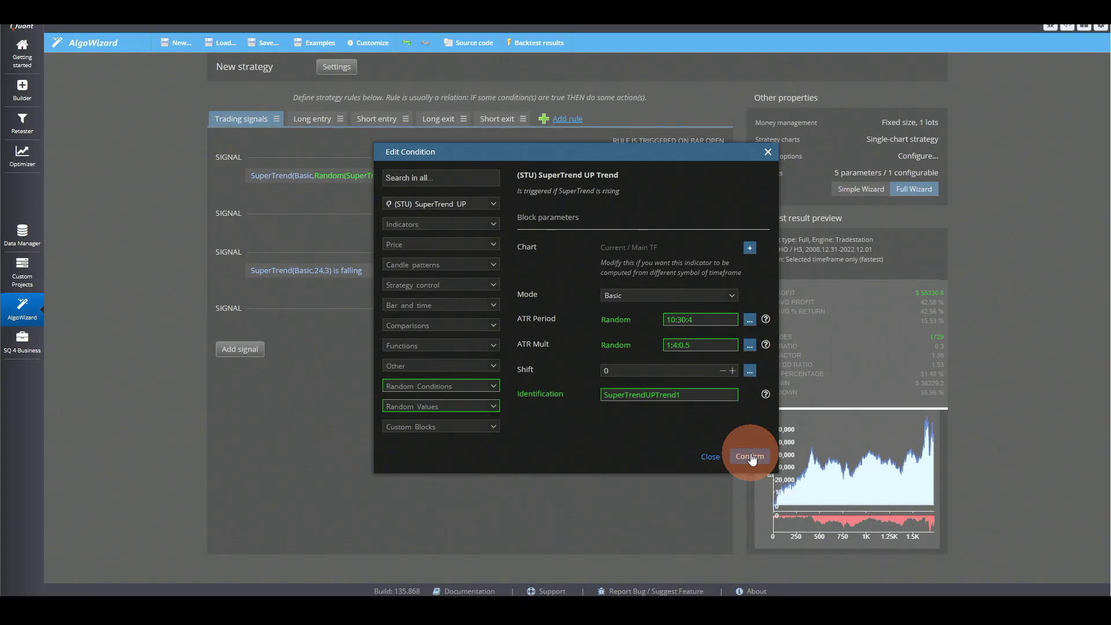
click(942, 598)
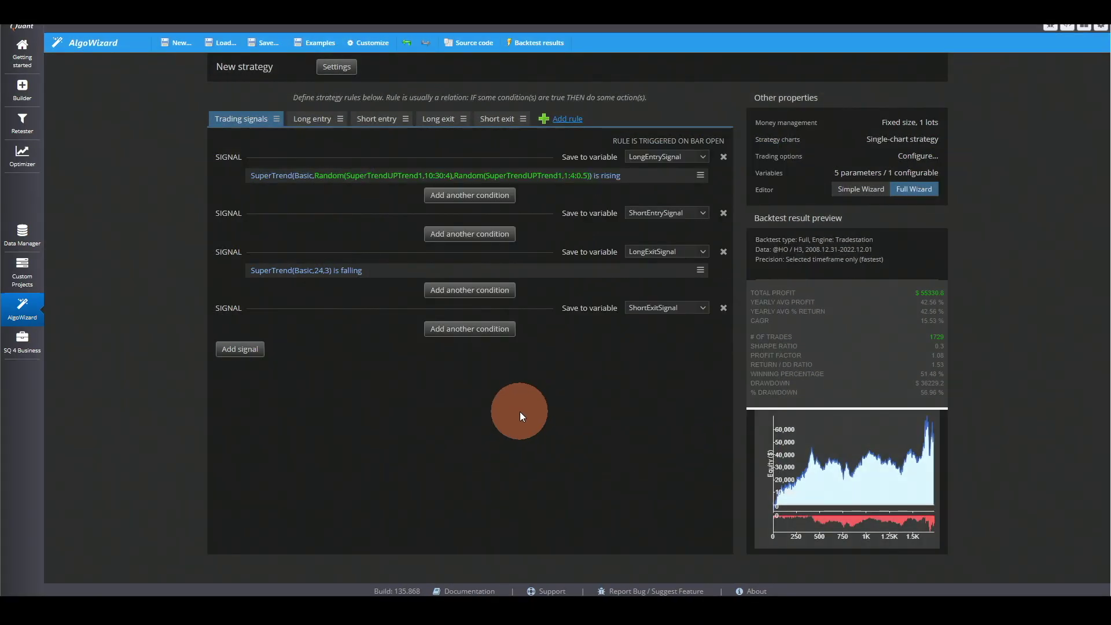
Randomize the falling SuperTrend's ATR Period (10:30:5) and ATR Mult (1:4:0.5)
click(286, 276)
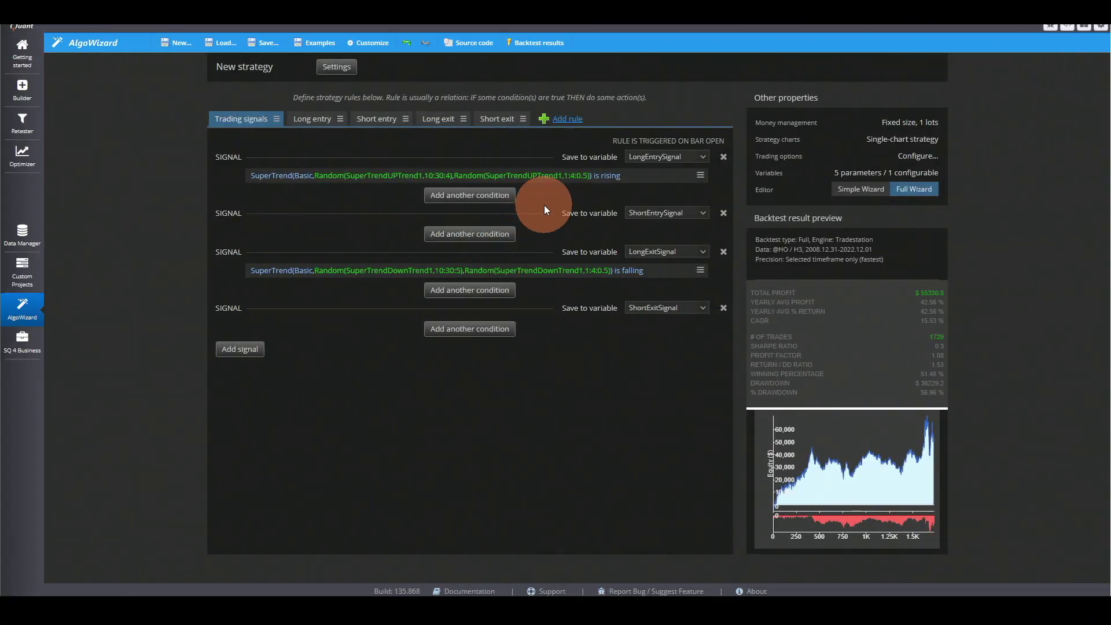
Add a RandomCondition block to the long entry alongside the rising SuperTrend
click(458, 197)
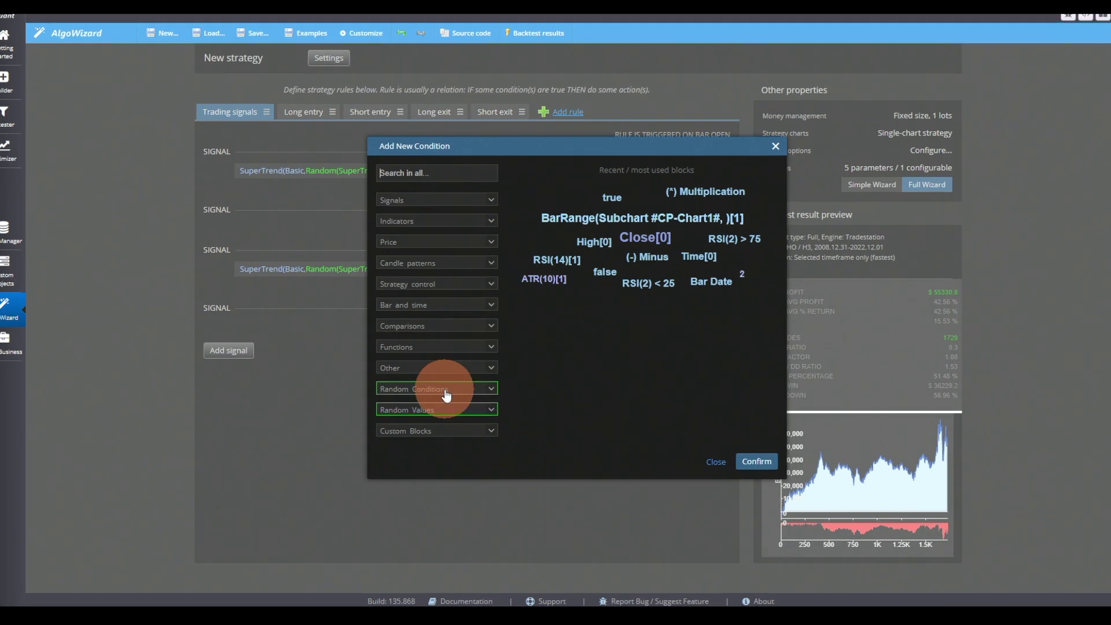
click(446, 393)
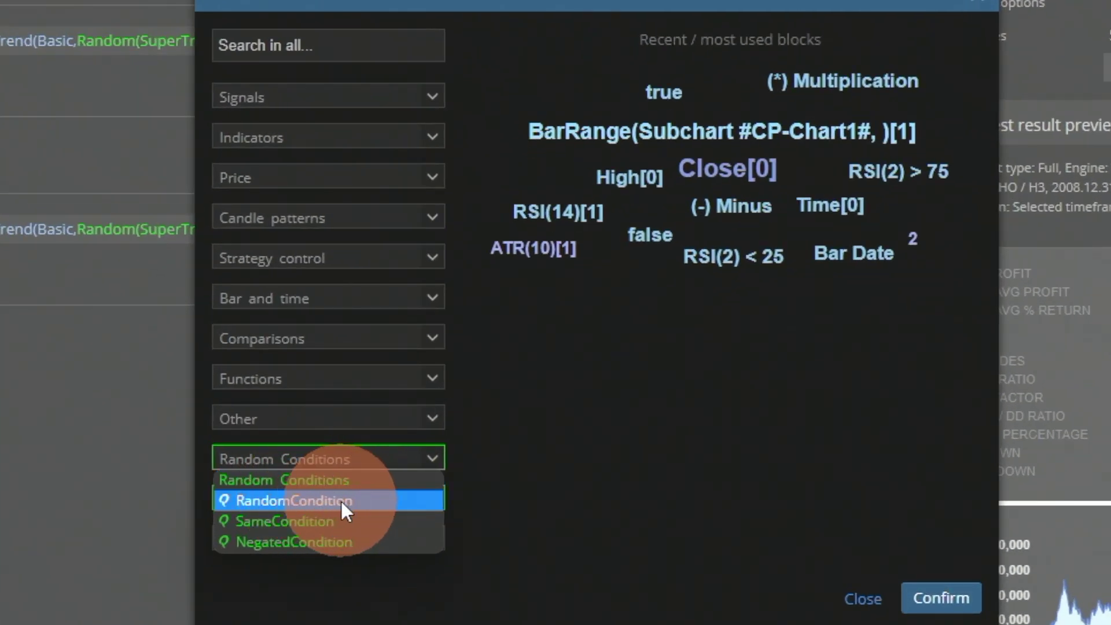
click(340, 501)
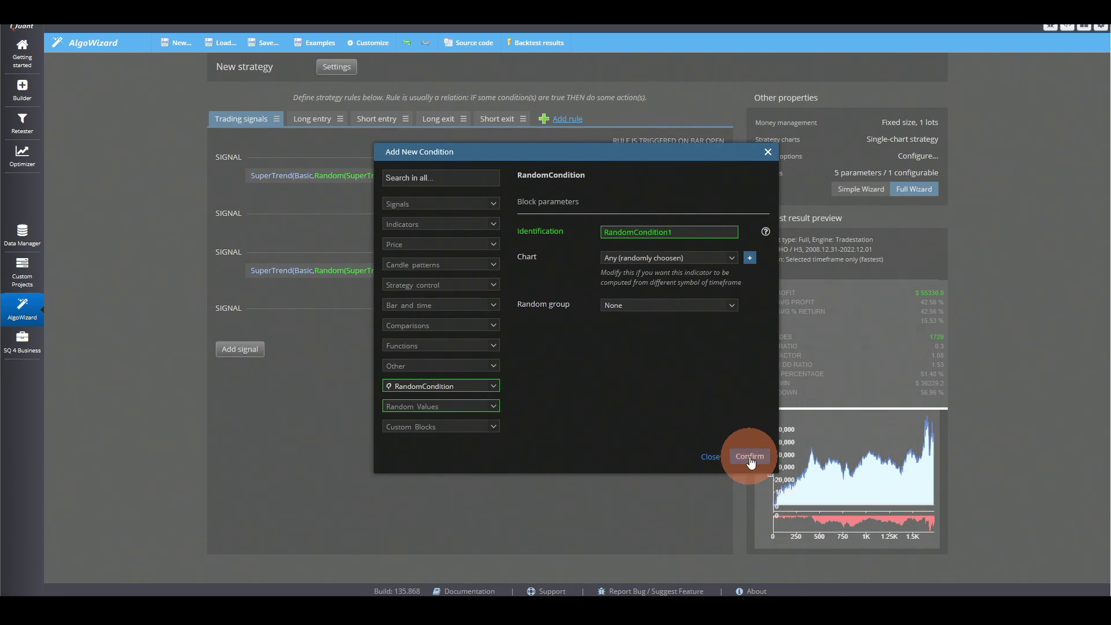
click(750, 457)
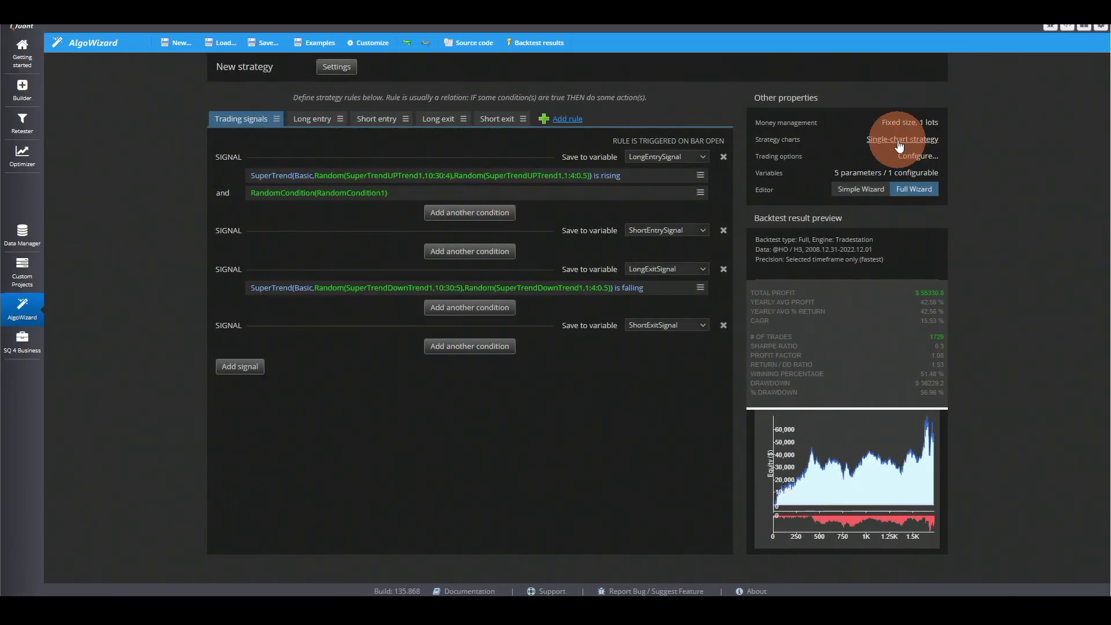
click(898, 144)
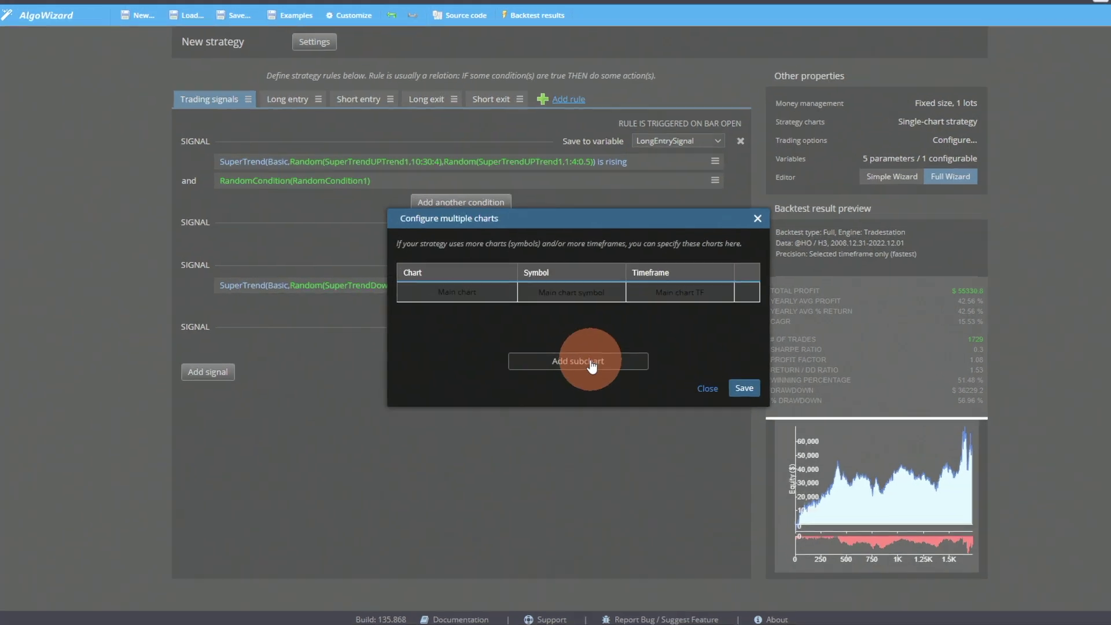
click(587, 358)
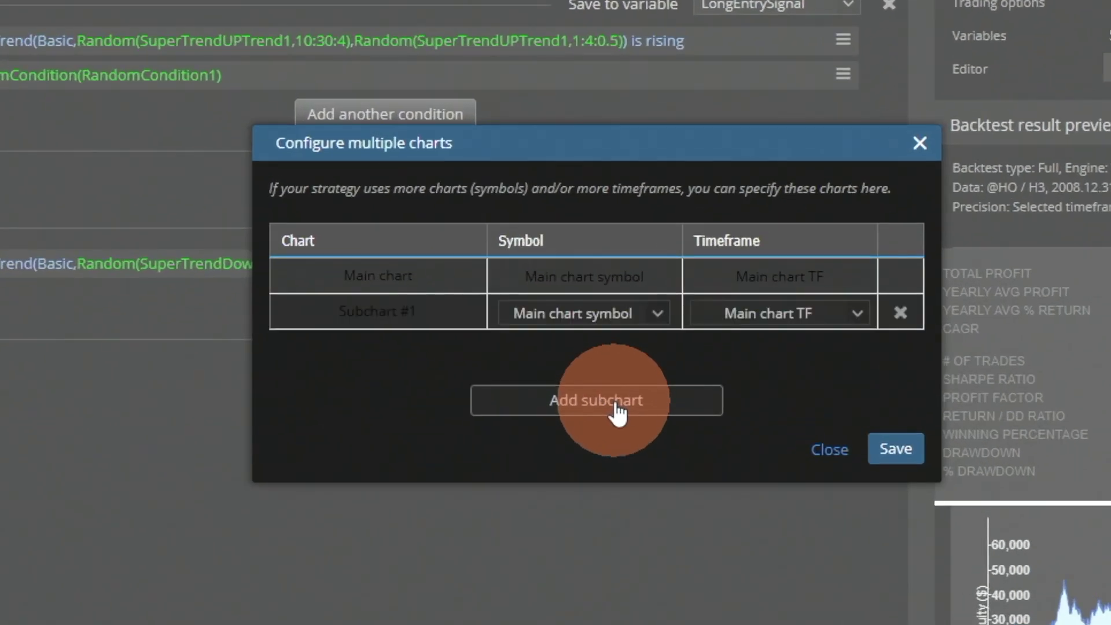
click(649, 316)
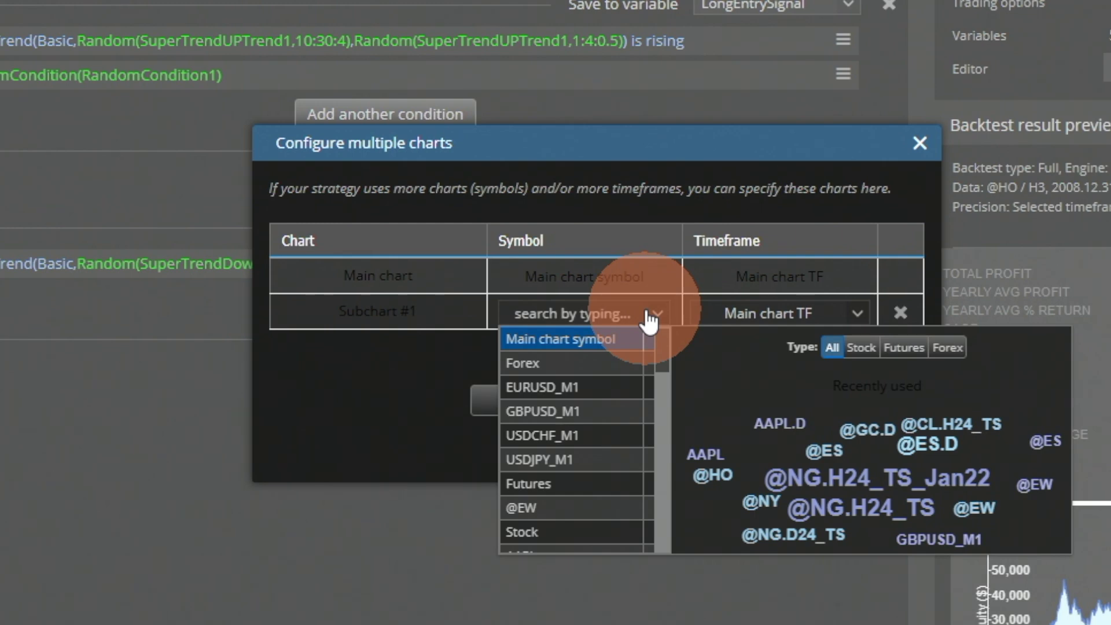
text(ho)
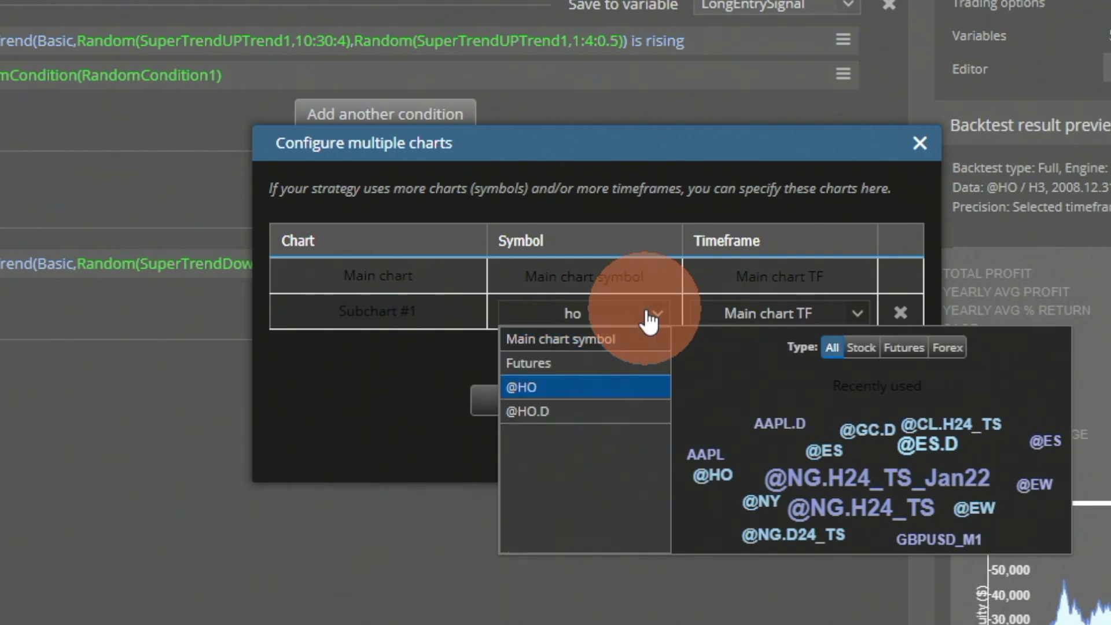
click(575, 418)
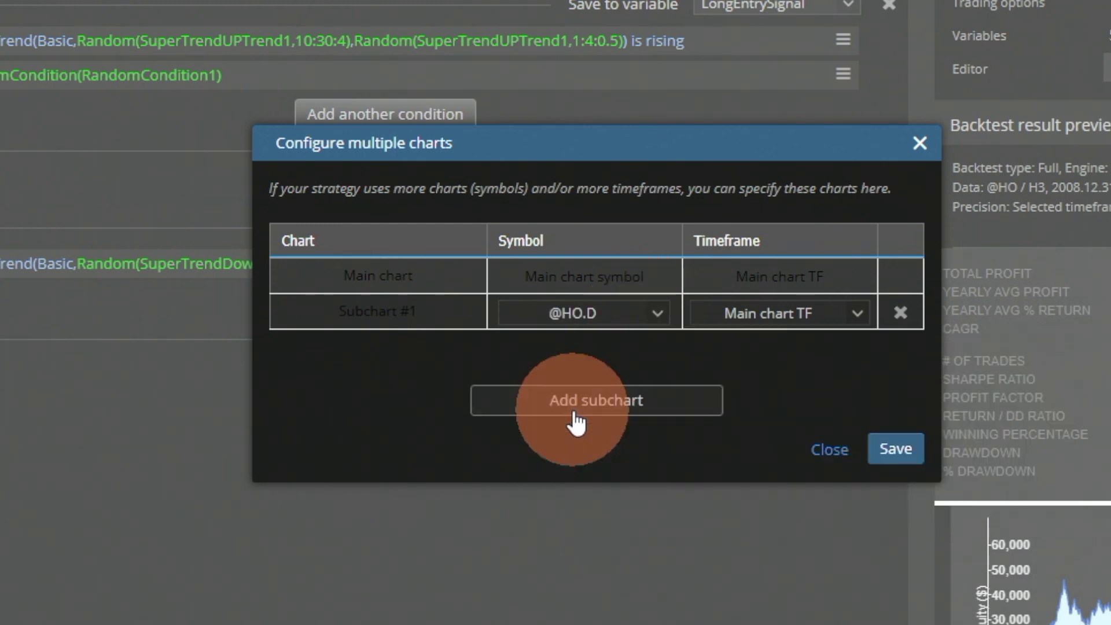
click(891, 449)
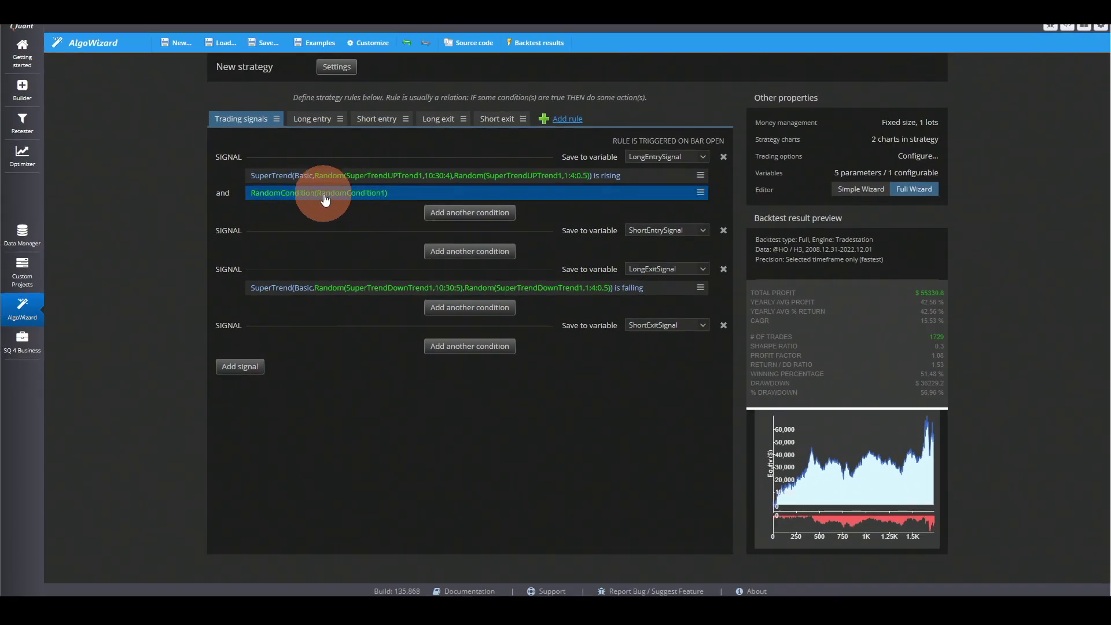
double_click(324, 193)
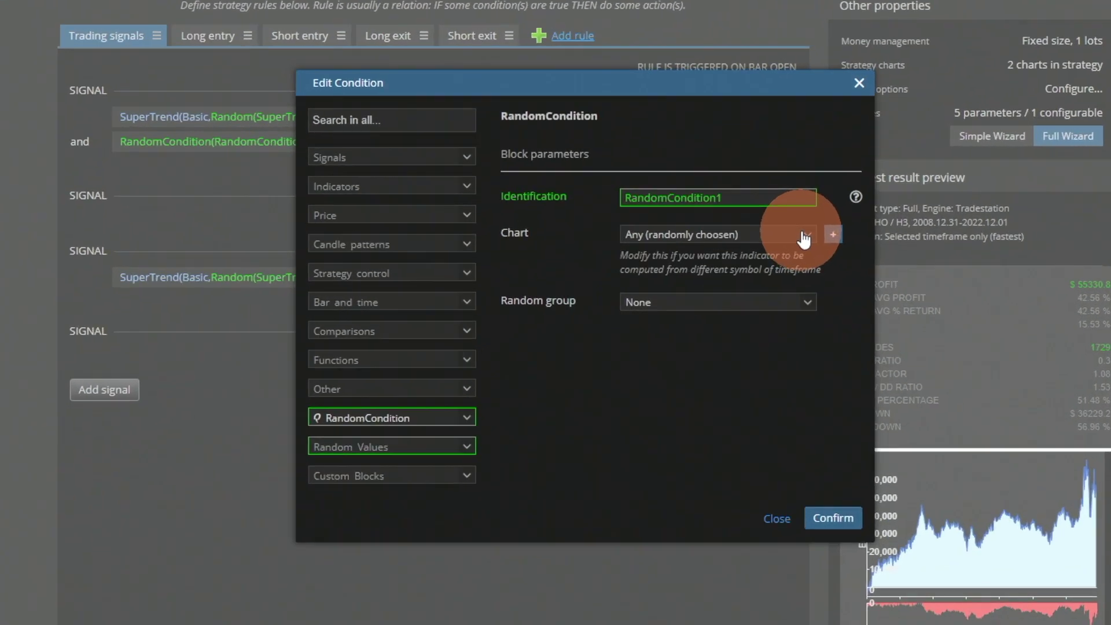
click(735, 255)
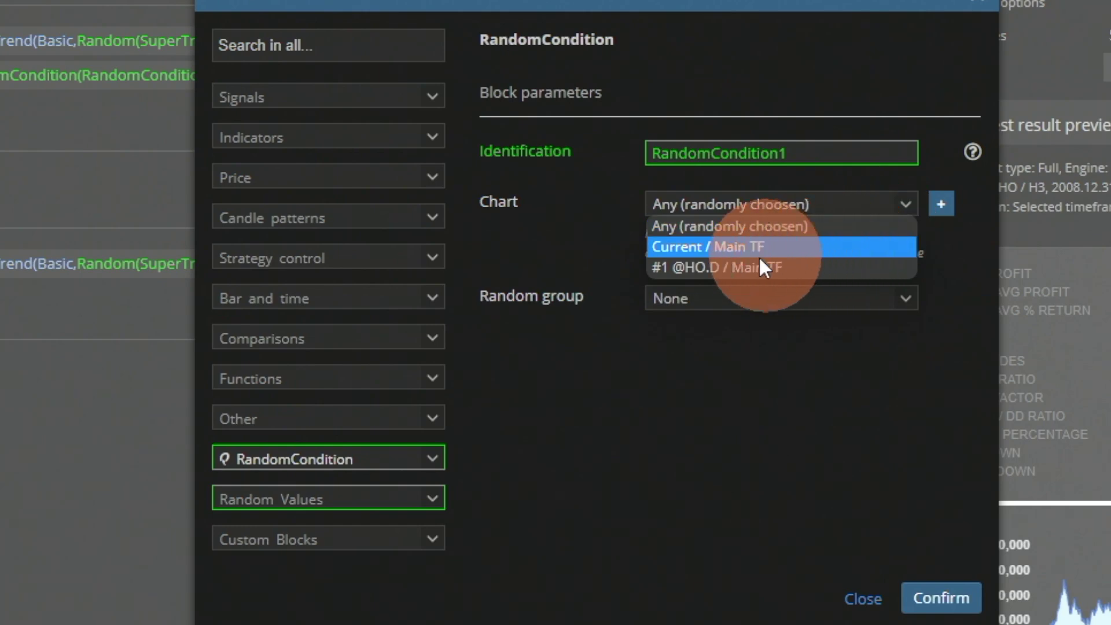
click(745, 266)
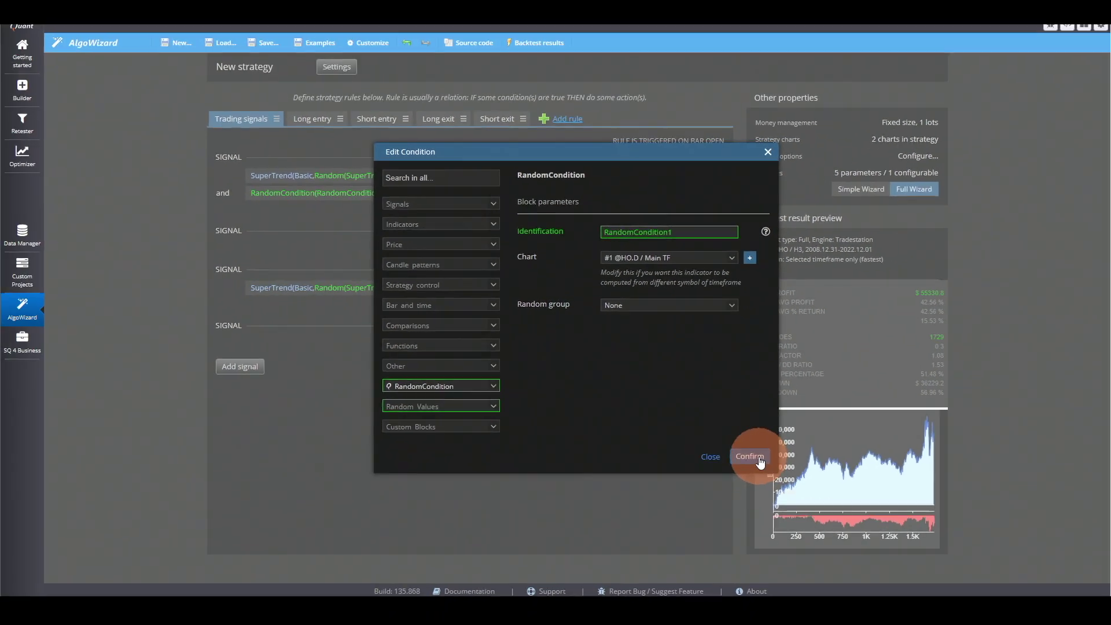
click(941, 598)
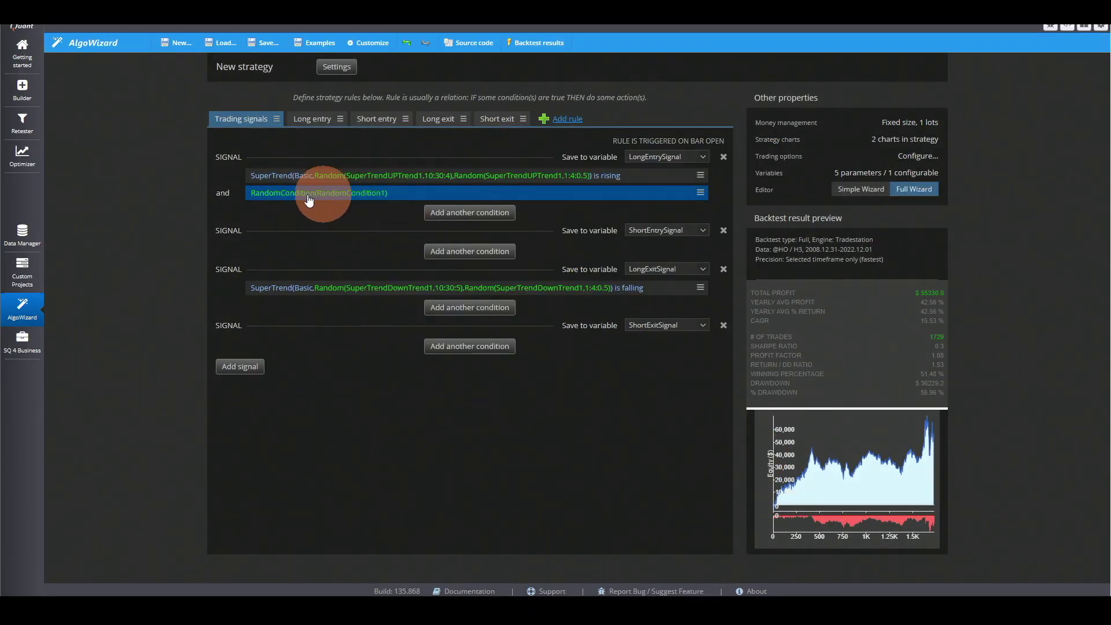
click(343, 194)
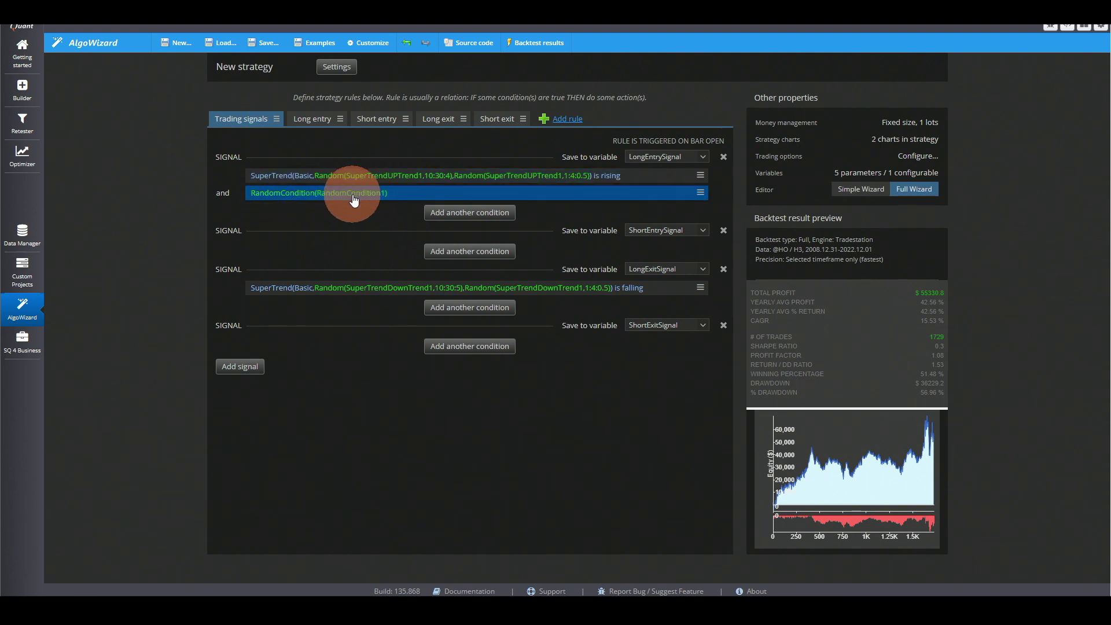
click(349, 239)
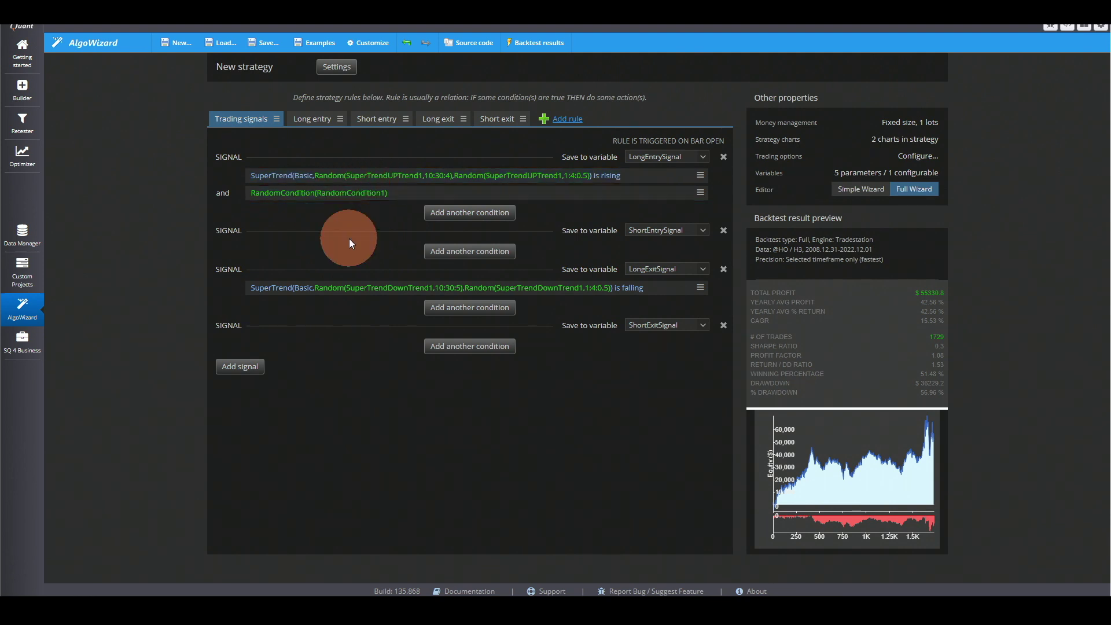
Turn on Exit After Bars for the long entry with a random 1:15:1 bar count
click(316, 120)
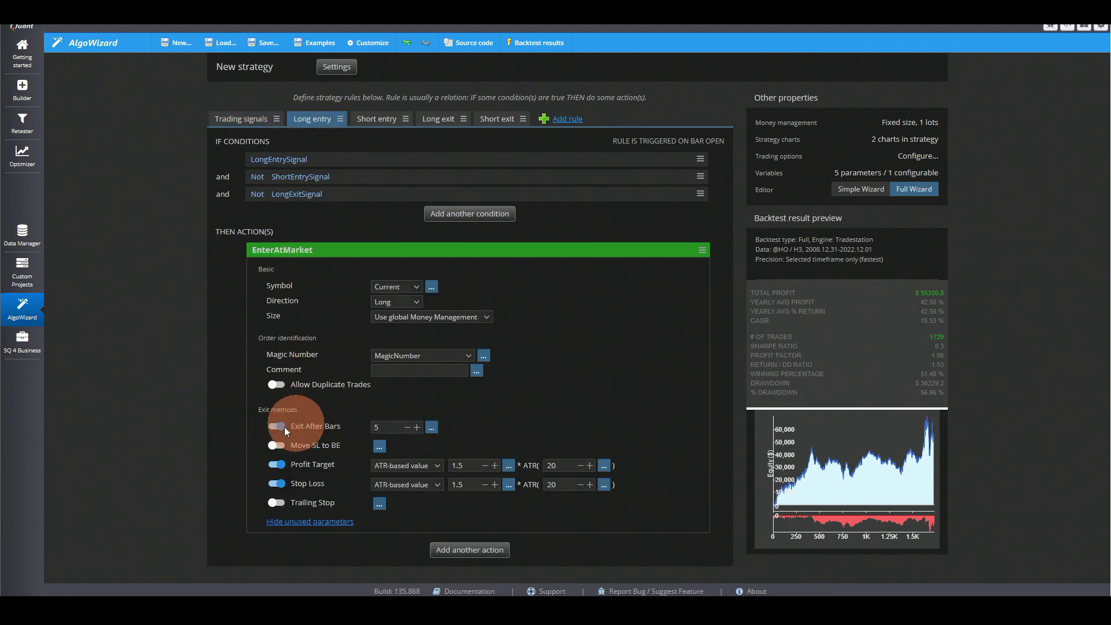
click(431, 428)
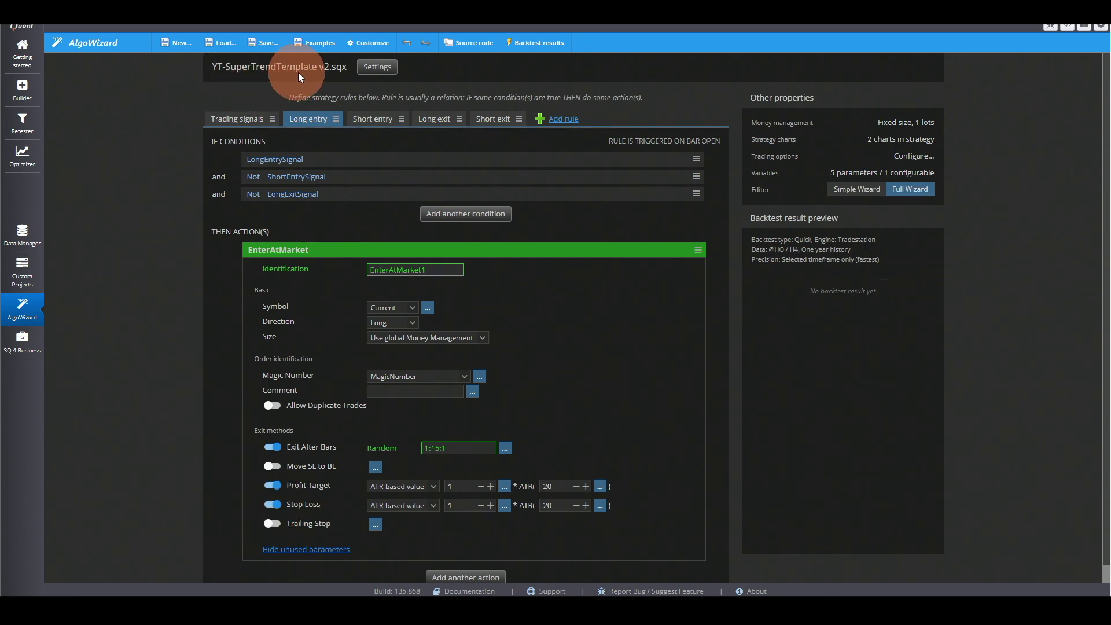
click(13, 103)
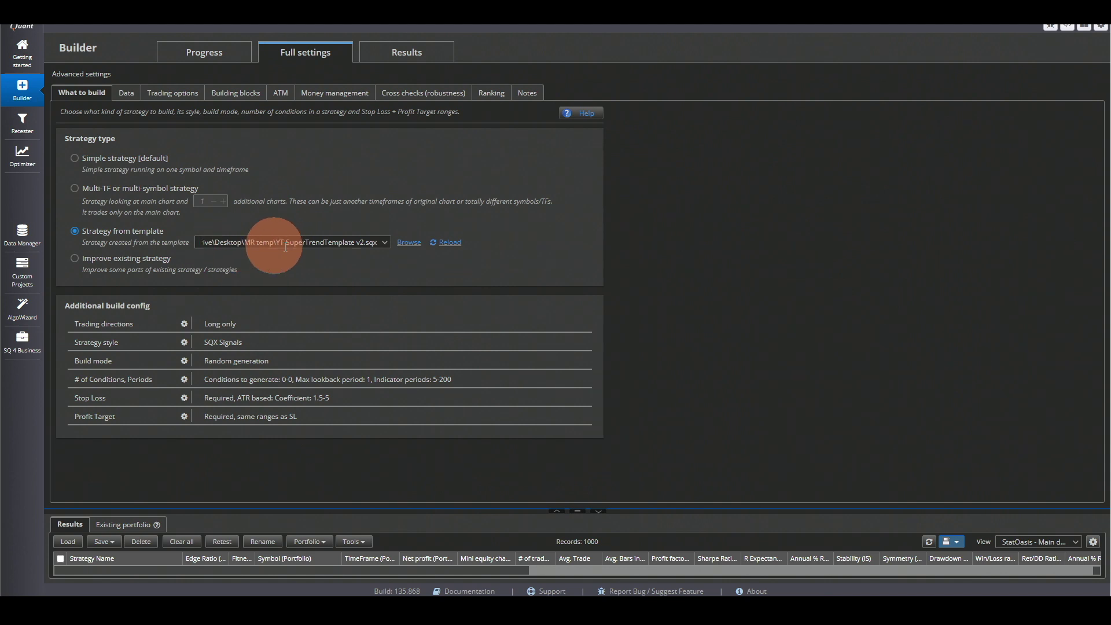
click(184, 381)
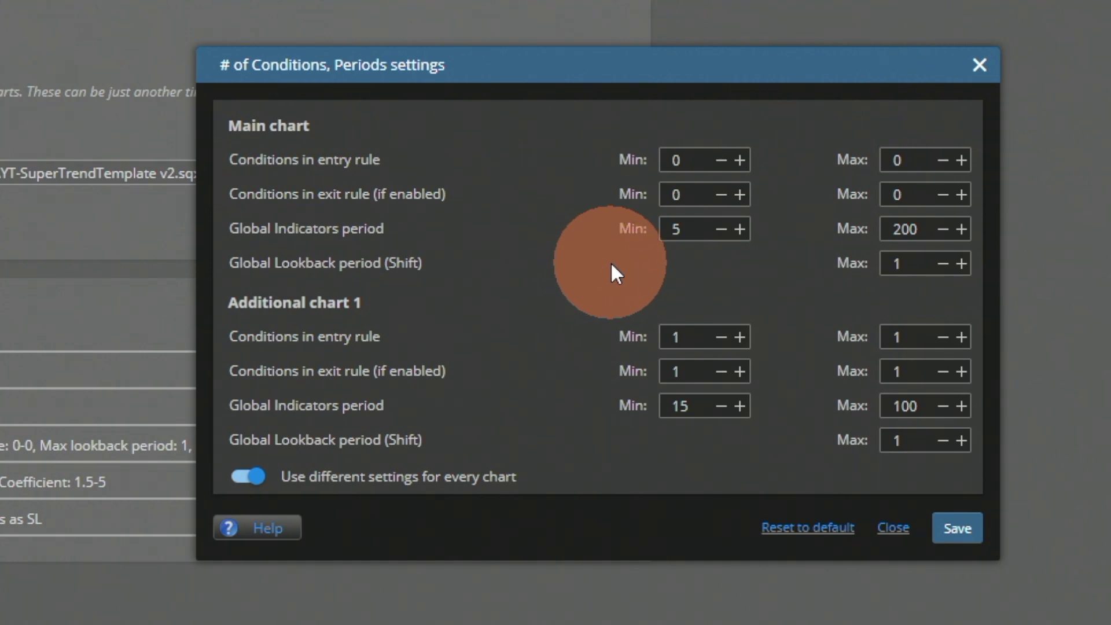
click(672, 160)
click(911, 160)
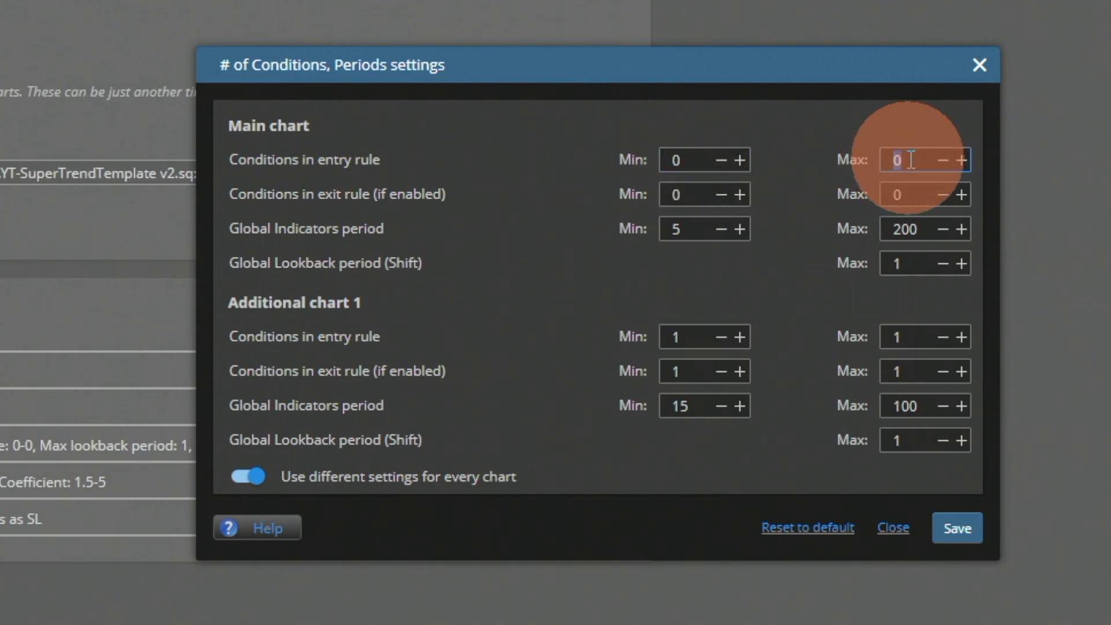
click(675, 194)
click(900, 195)
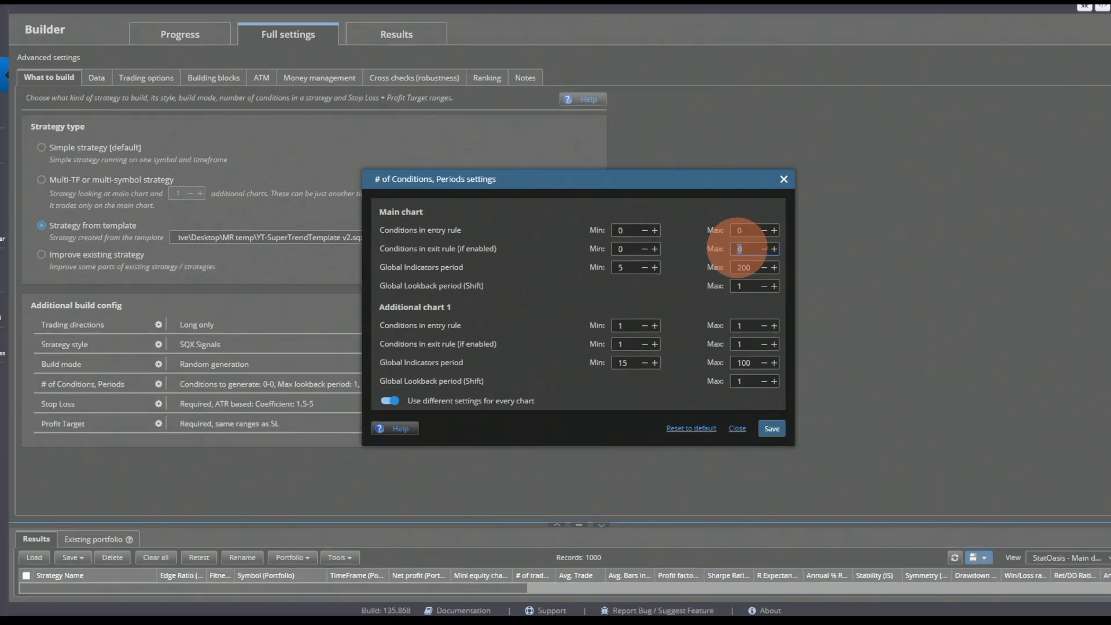
Review the template's trading signals, then return to the Builder's conditions and periods settings
click(24, 309)
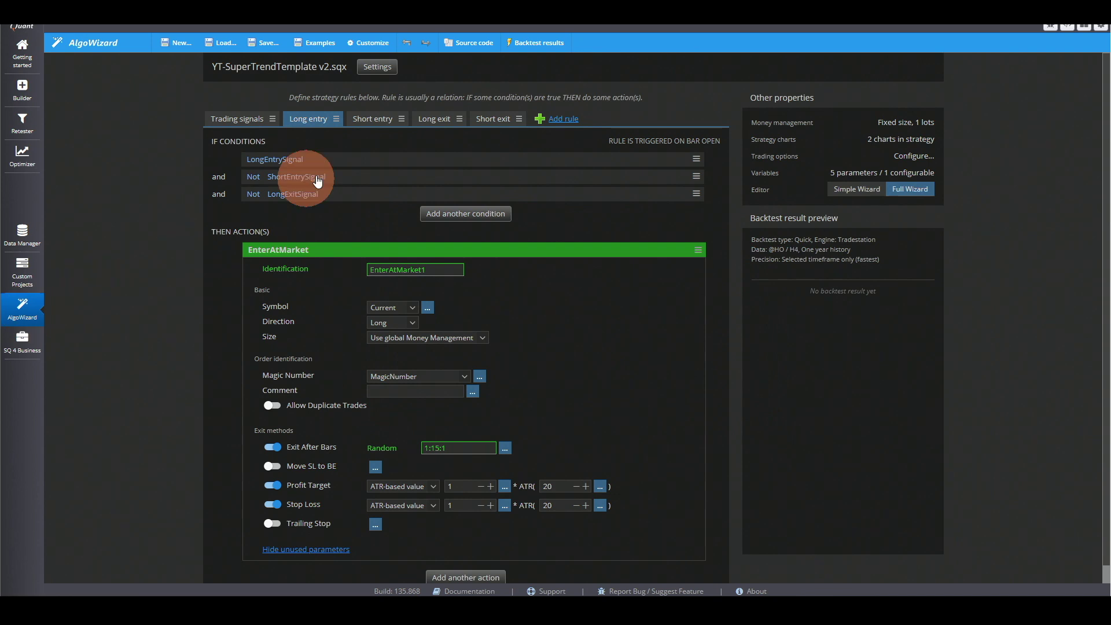
click(257, 122)
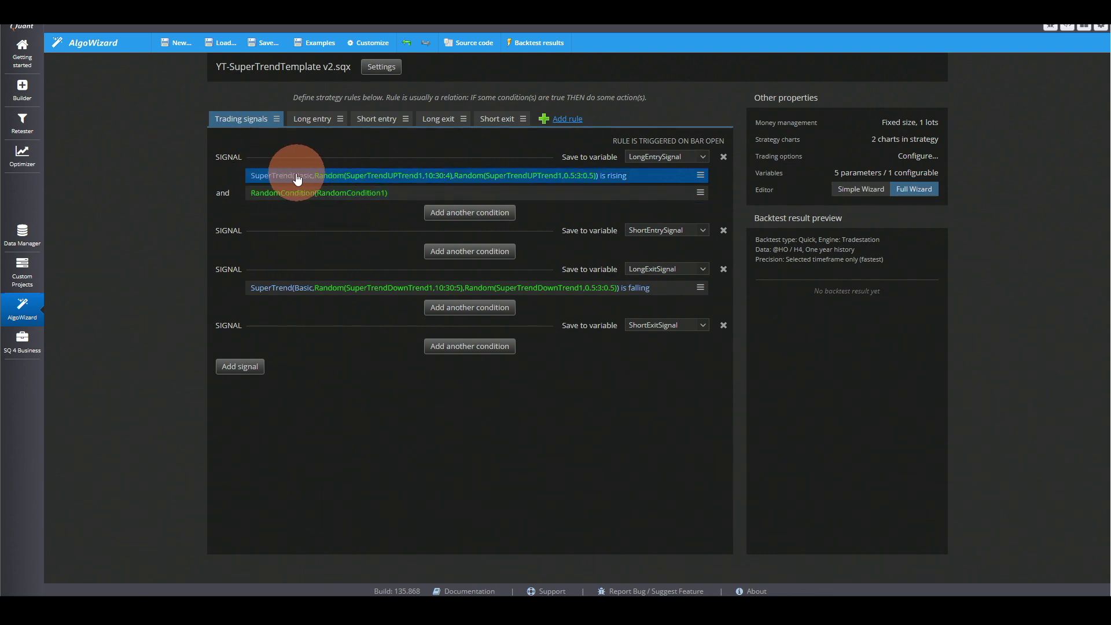
click(24, 93)
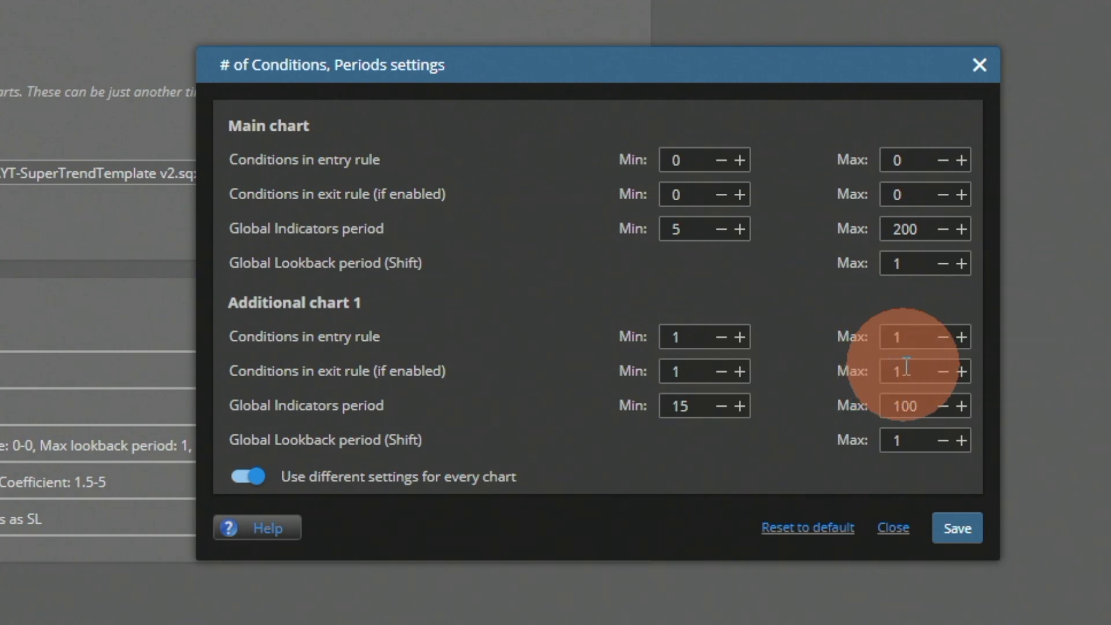
Check the Additional chart 1 entry-rule maximum and minimum condition fields
click(894, 338)
click(647, 338)
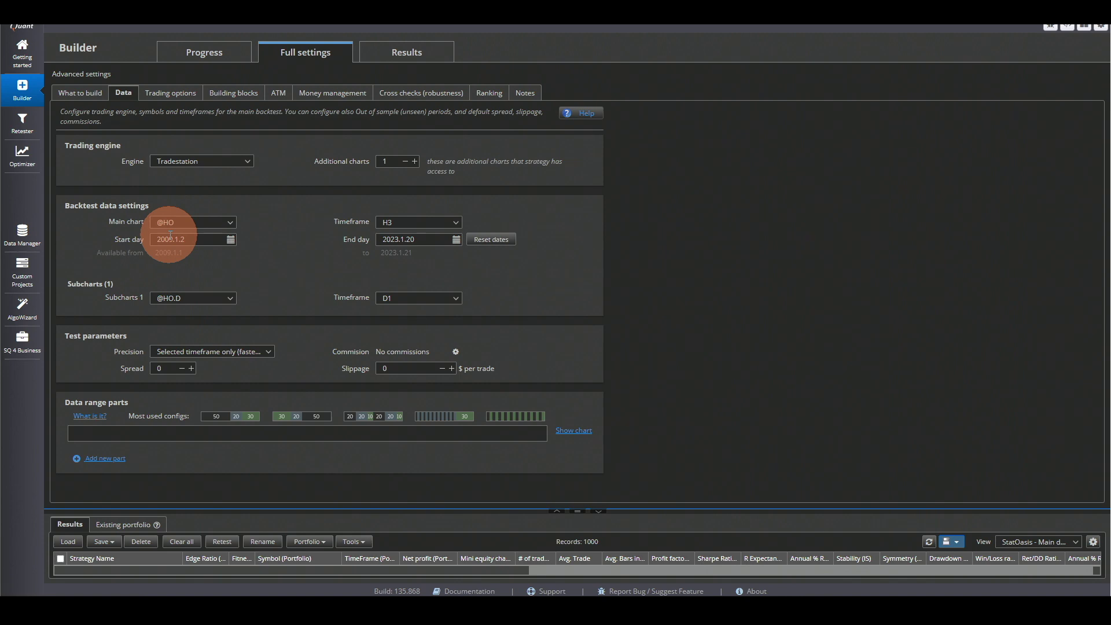
Browse the trading options and building blocks, expanding then collapsing the indicator blocks list
click(173, 93)
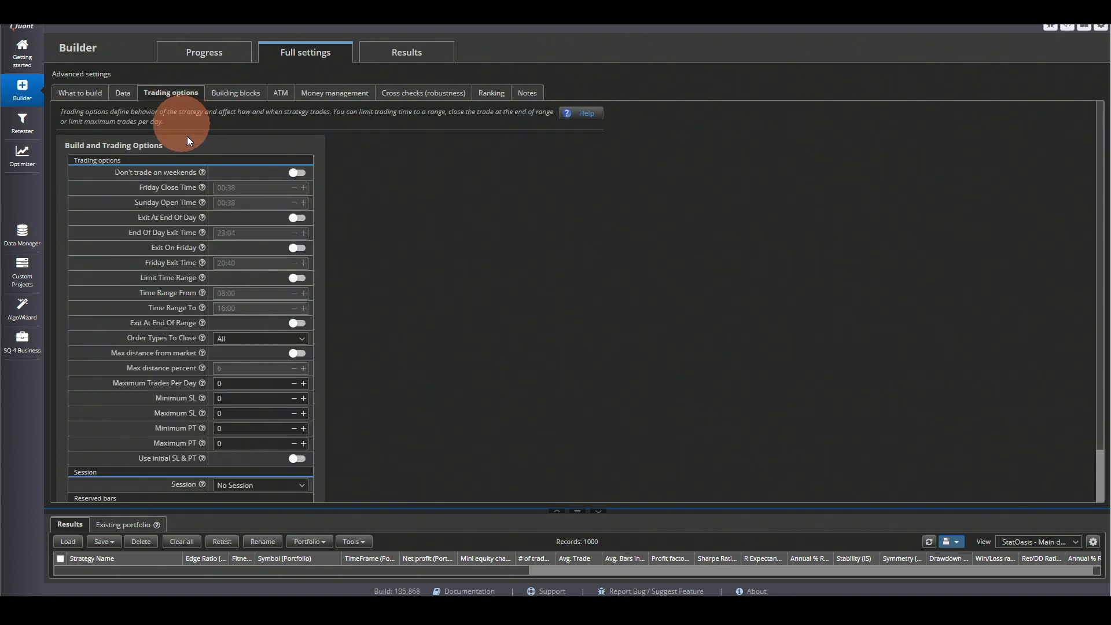
click(232, 99)
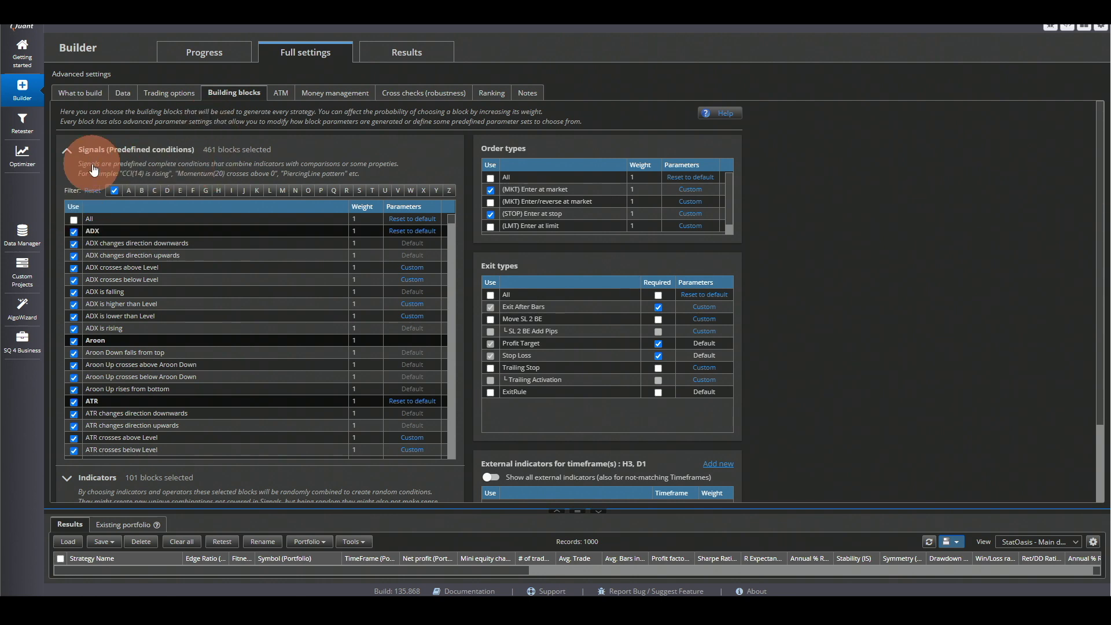
click(110, 150)
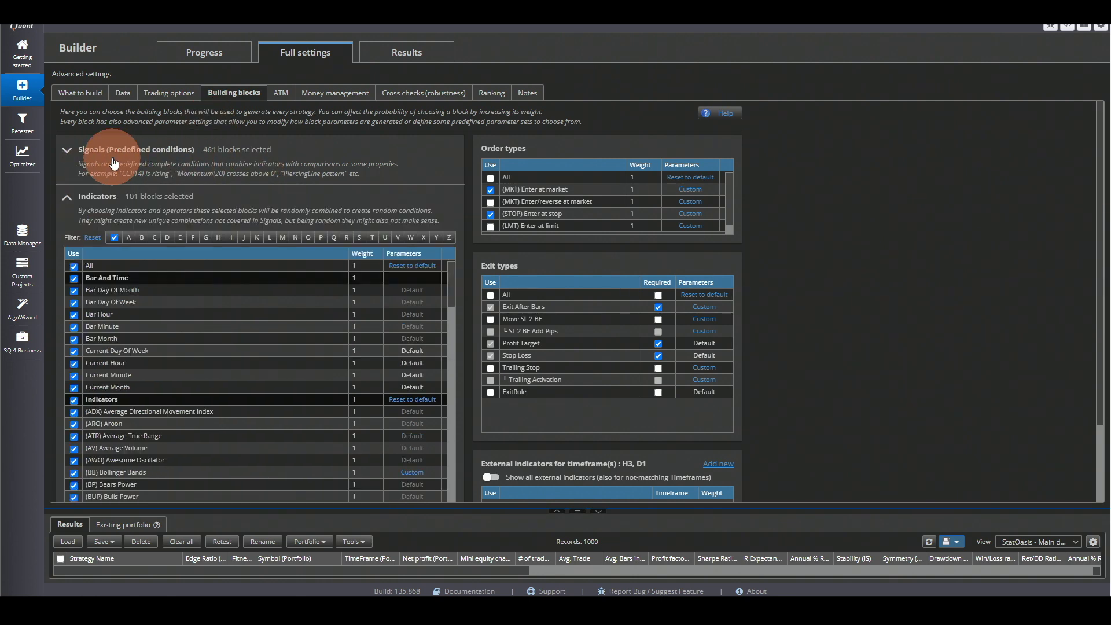
click(116, 199)
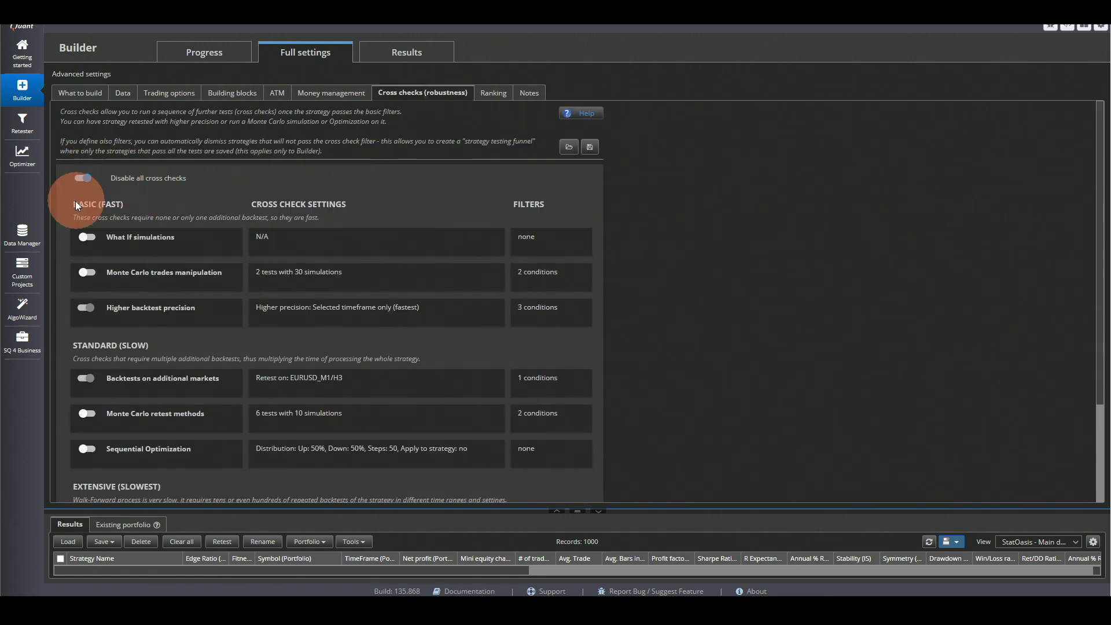
Open the Ranking settings and its databank and filter options
click(493, 99)
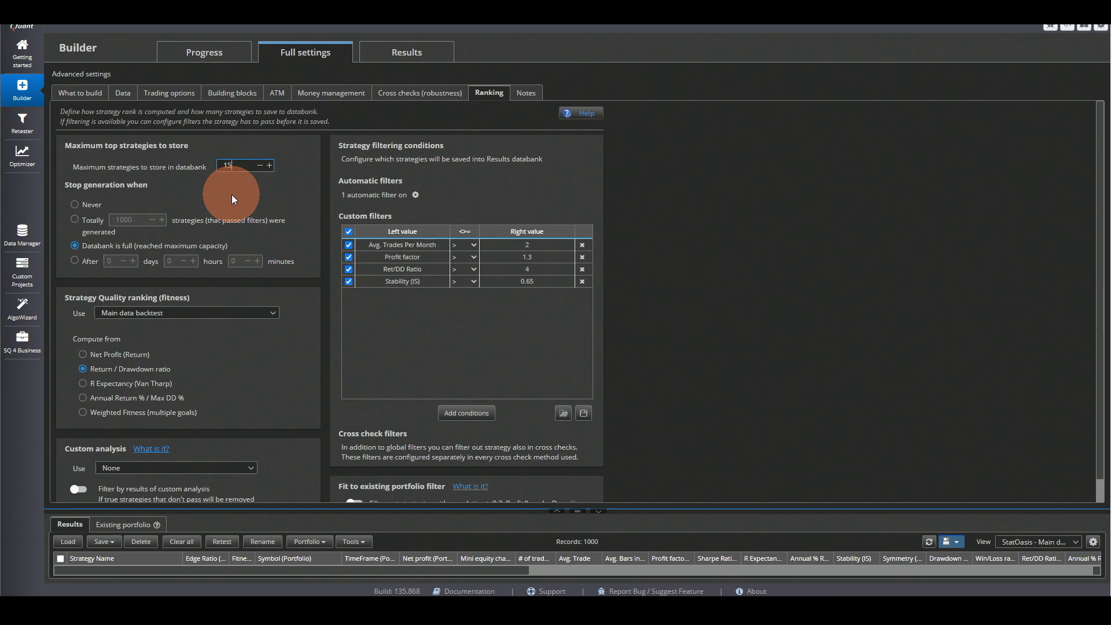
Start the build from the Progress view and scroll the results databank of 1,088 strategies
click(210, 55)
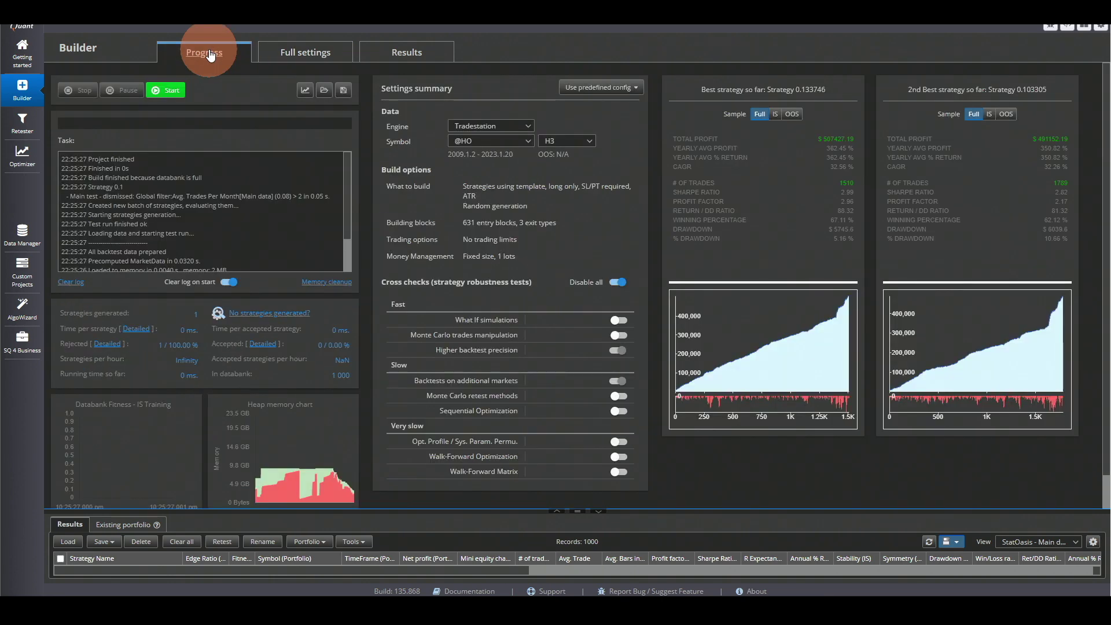
click(174, 91)
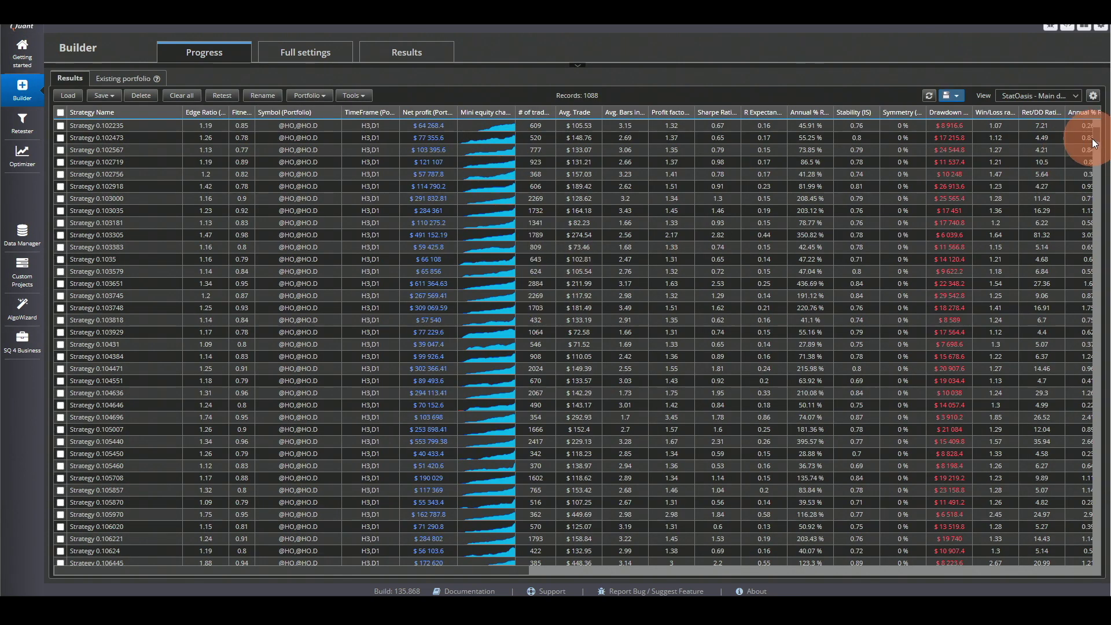
drag(1095, 141, 1096, 396)
Sort the databank by Avg. Trade and view Strategy 0.22462's equity chart
double_click(441, 491)
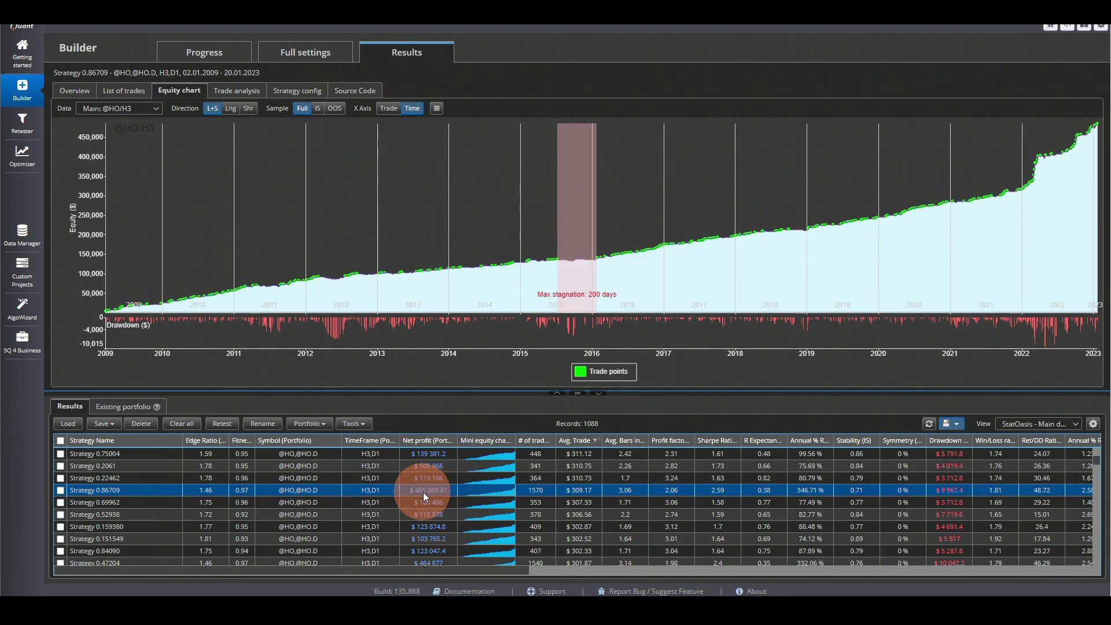
click(475, 479)
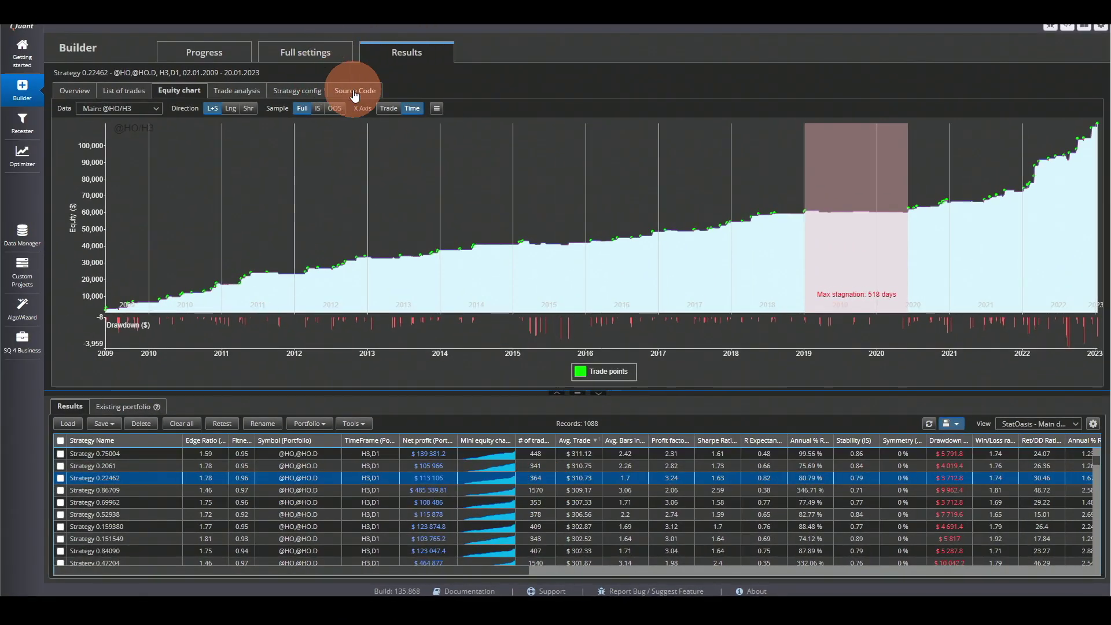
Show the code pane enlarged with source code type kept as Pseudo Code(*.TXT)
click(355, 93)
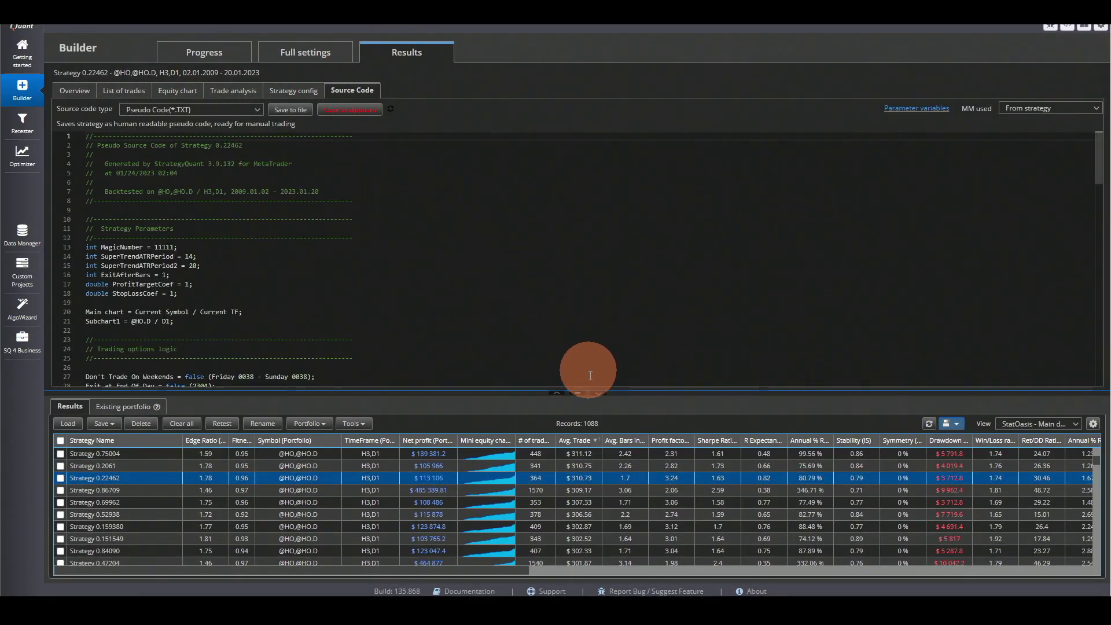
drag(578, 392, 579, 421)
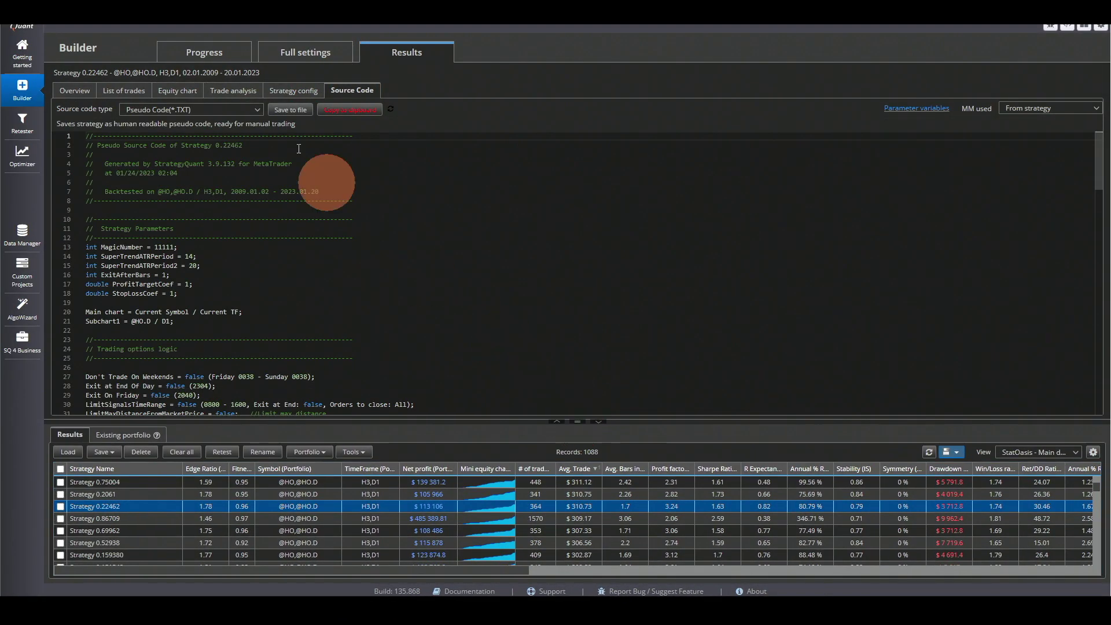
click(249, 109)
click(197, 162)
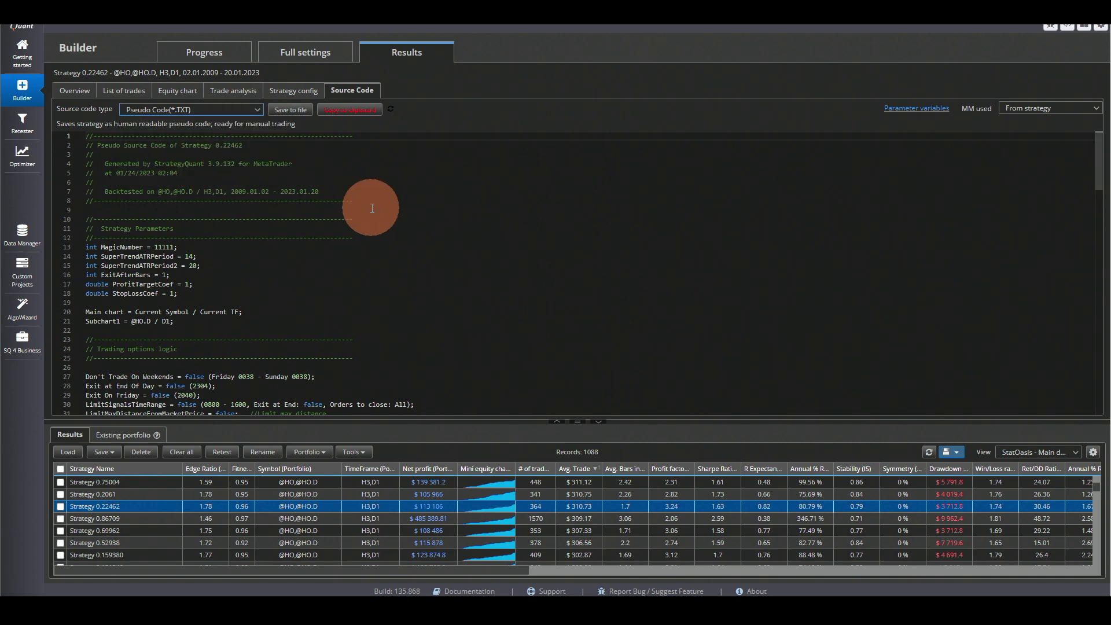
Scroll through the code, marking the exit SuperTrend period and the StatOasis - Pullback block
scroll(367, 209, down, 9)
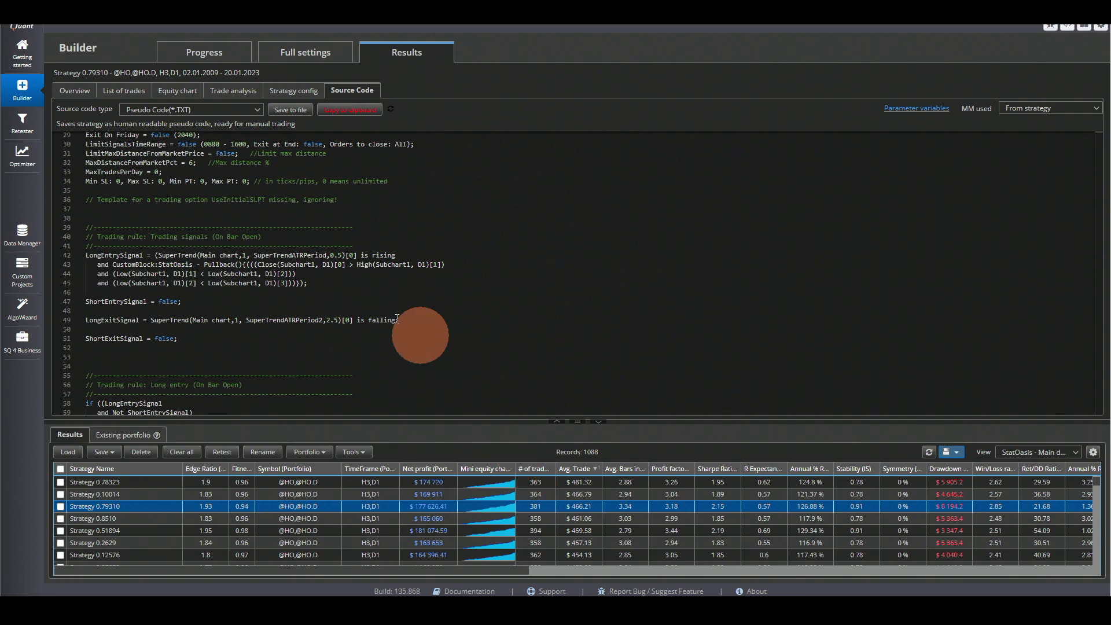
scroll(316, 306, up, 1)
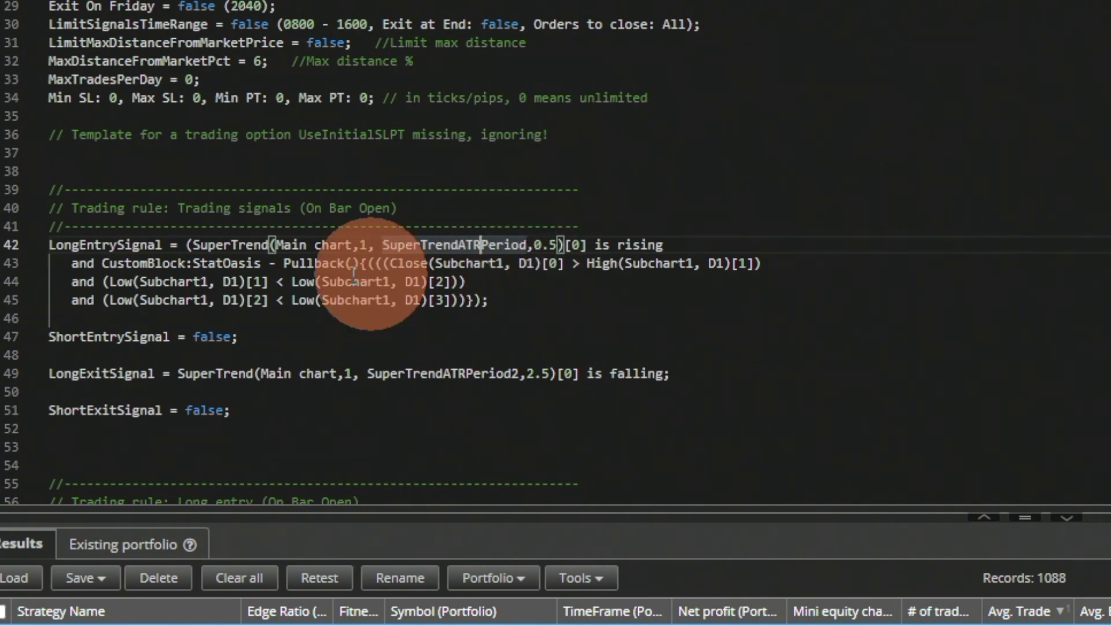
scroll(446, 236, up, 7)
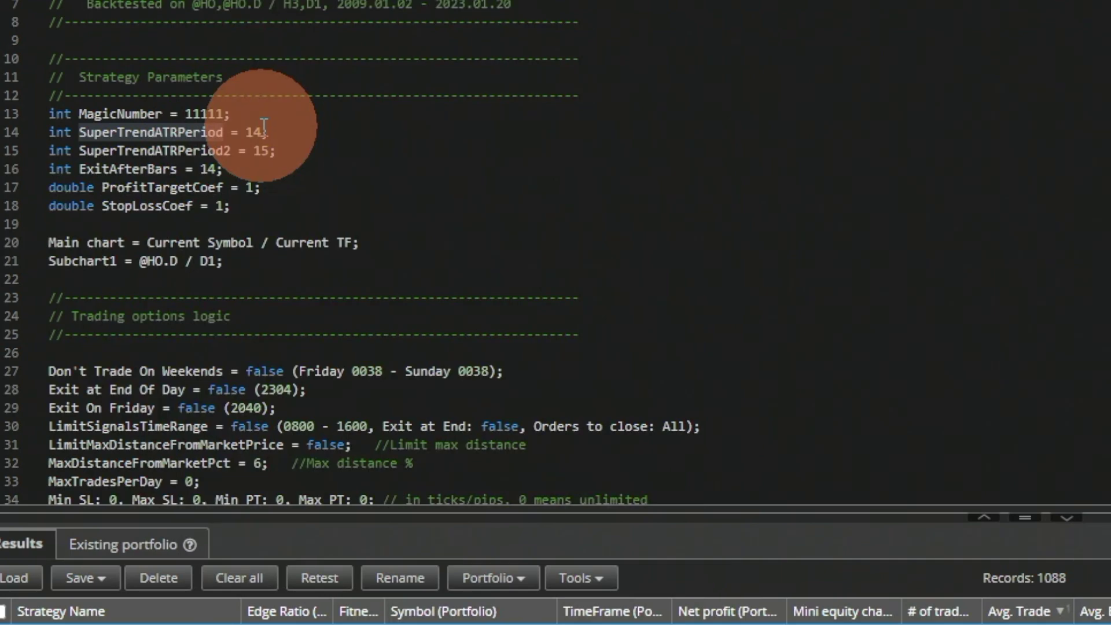
scroll(472, 193, down, 7)
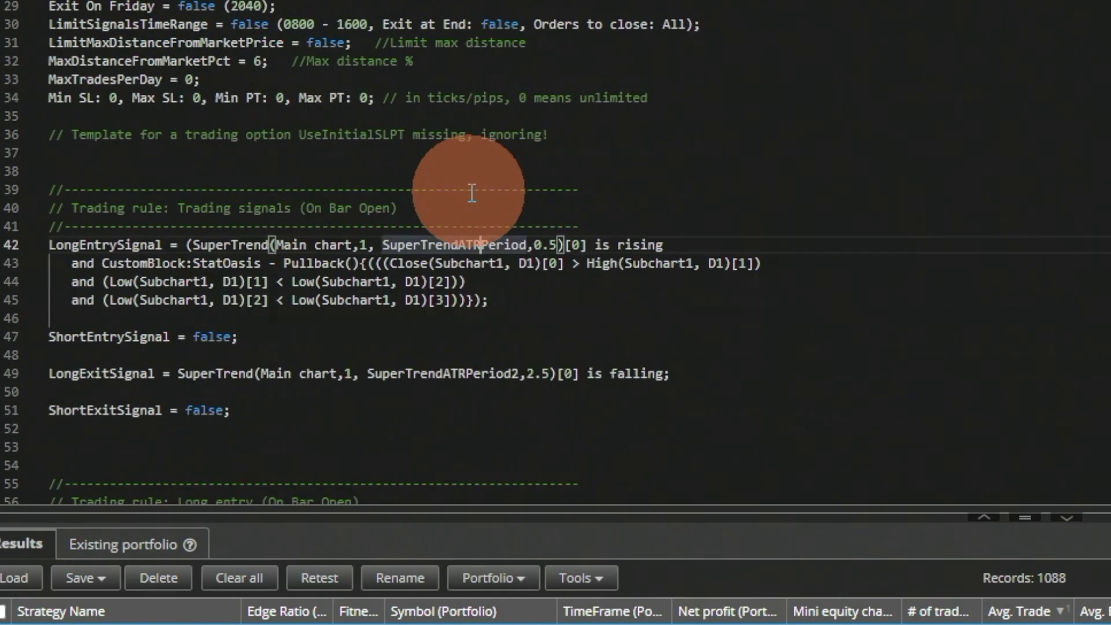
click(458, 375)
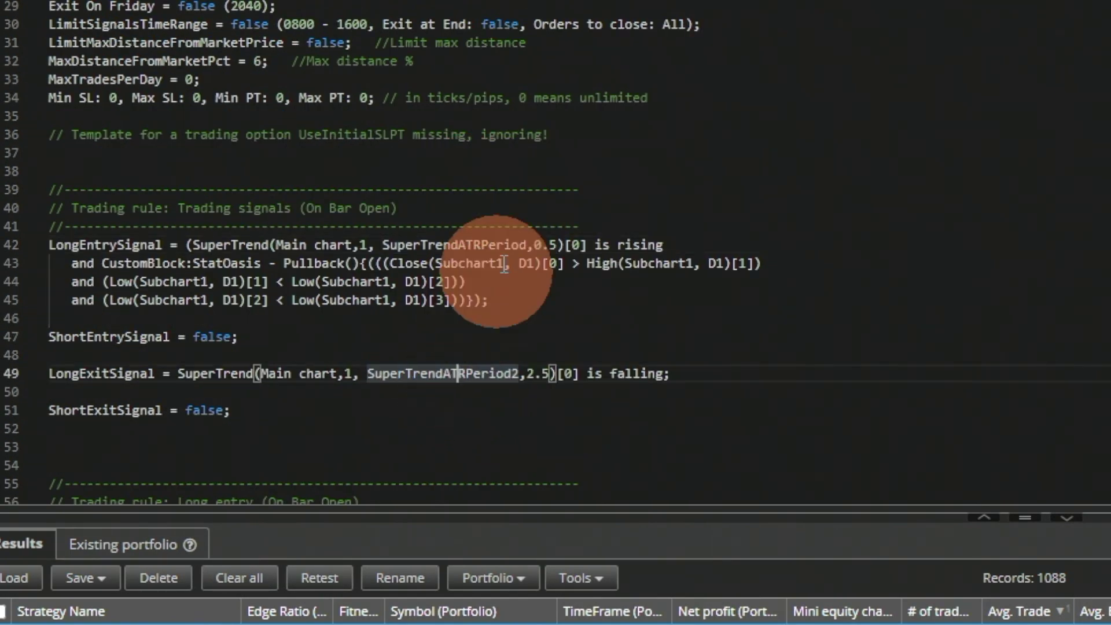
scroll(504, 226, up, 5)
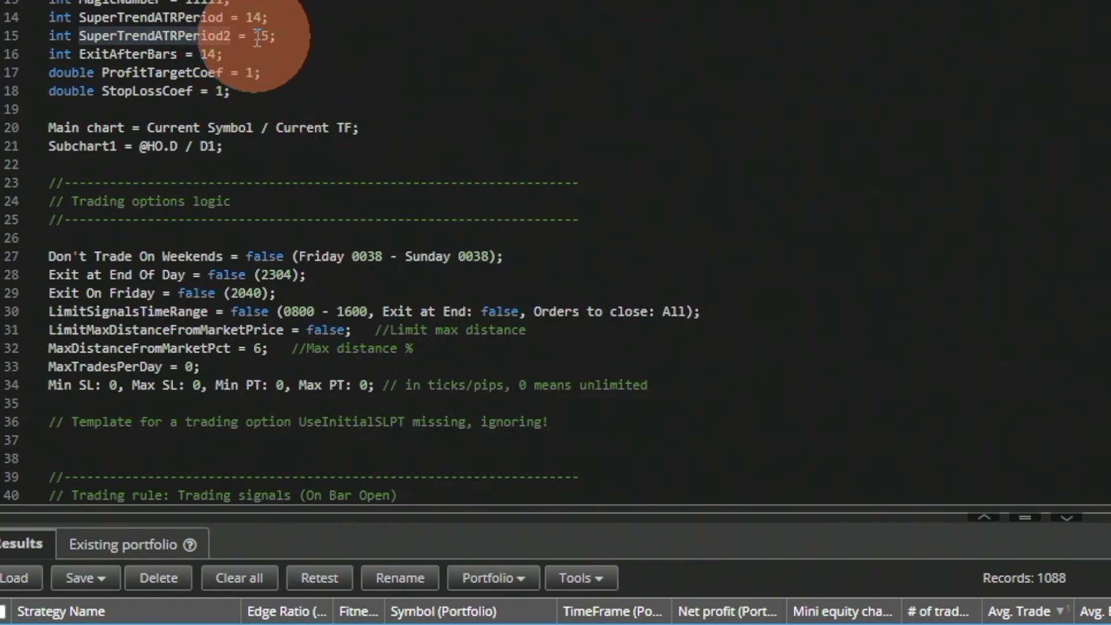
scroll(541, 241, down, 5)
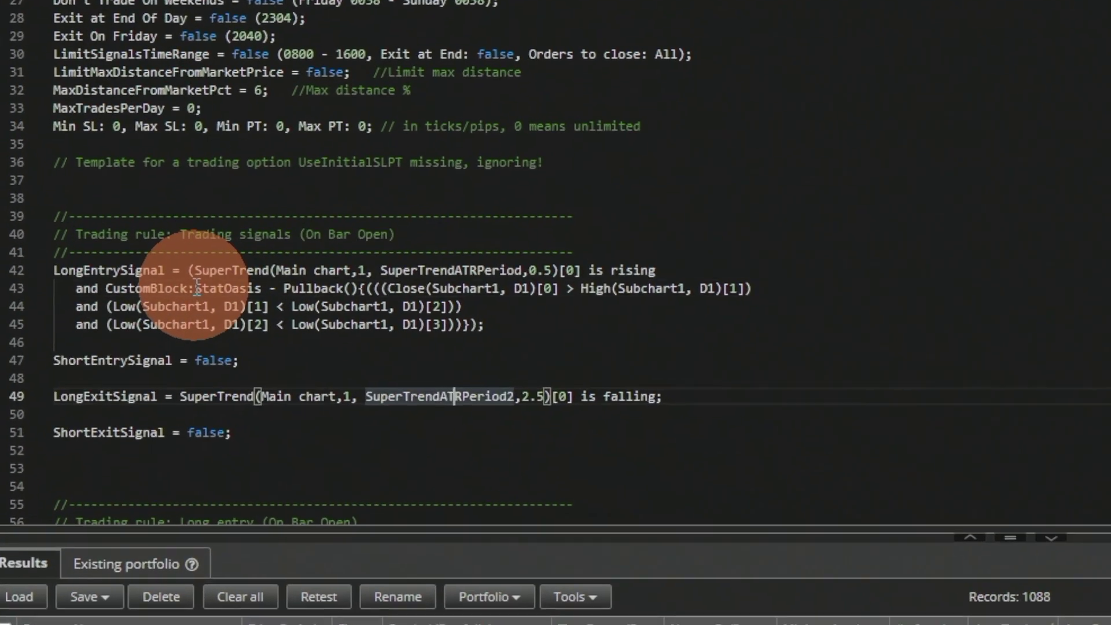
drag(197, 288, 346, 288)
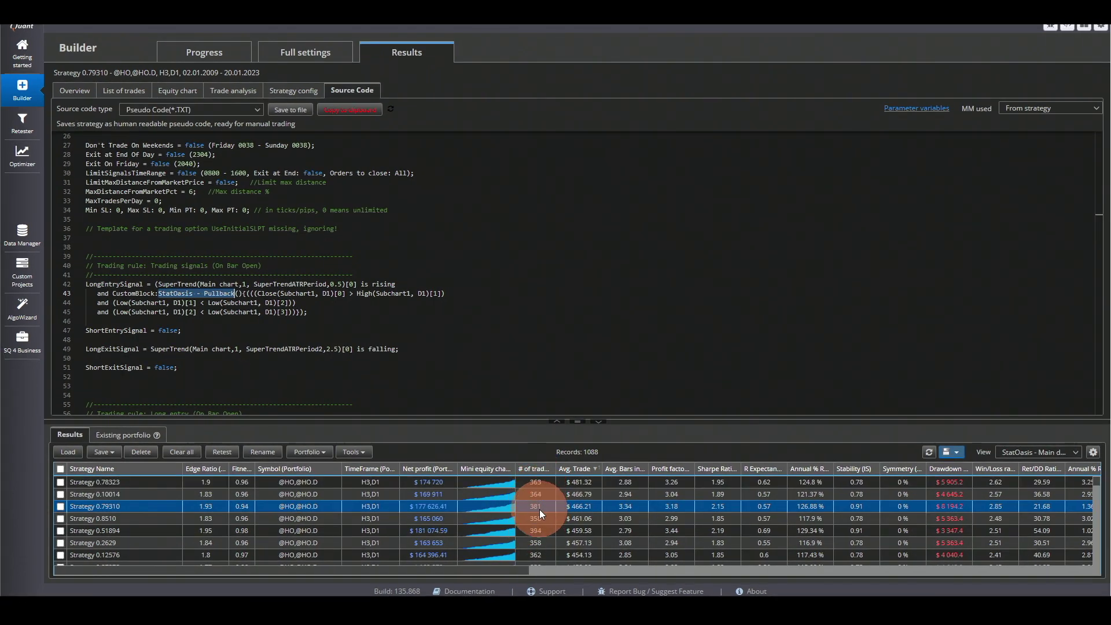
scroll(308, 327, up, 7)
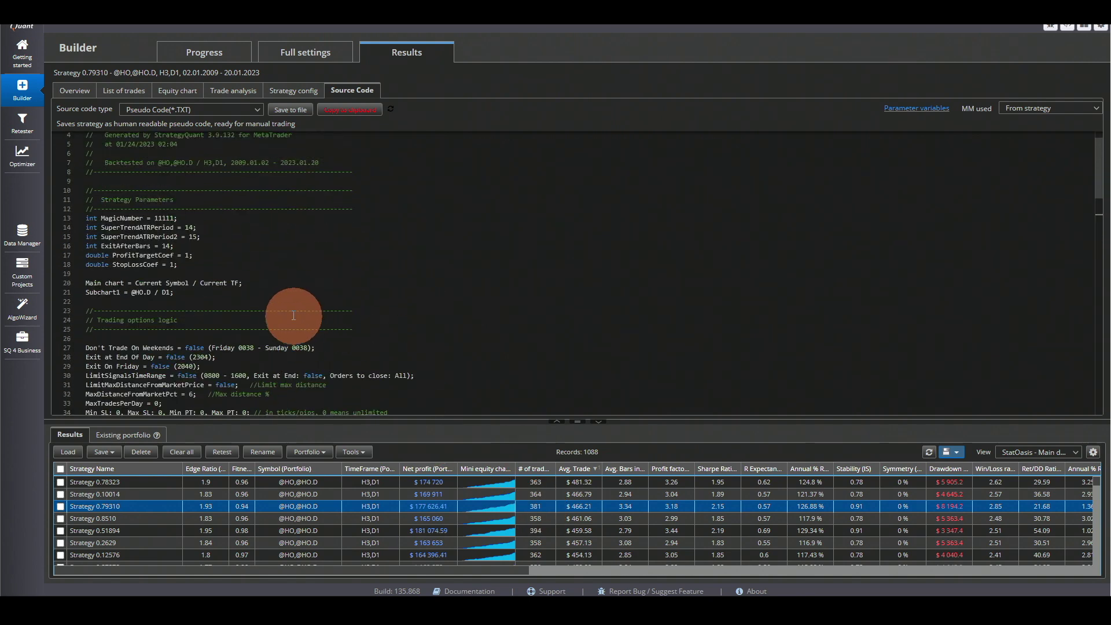
Compare ExitAfterBars values (14, 2) across Strategies 0.133746, 0.116340 and 0.93382
double_click(165, 246)
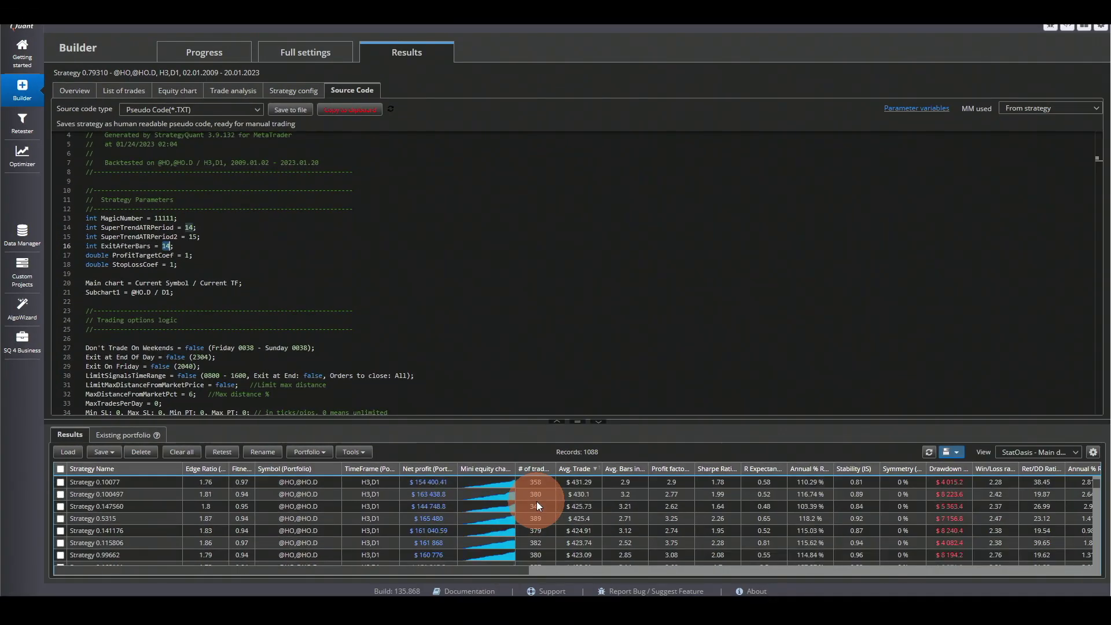
scroll(536, 502, down, 4)
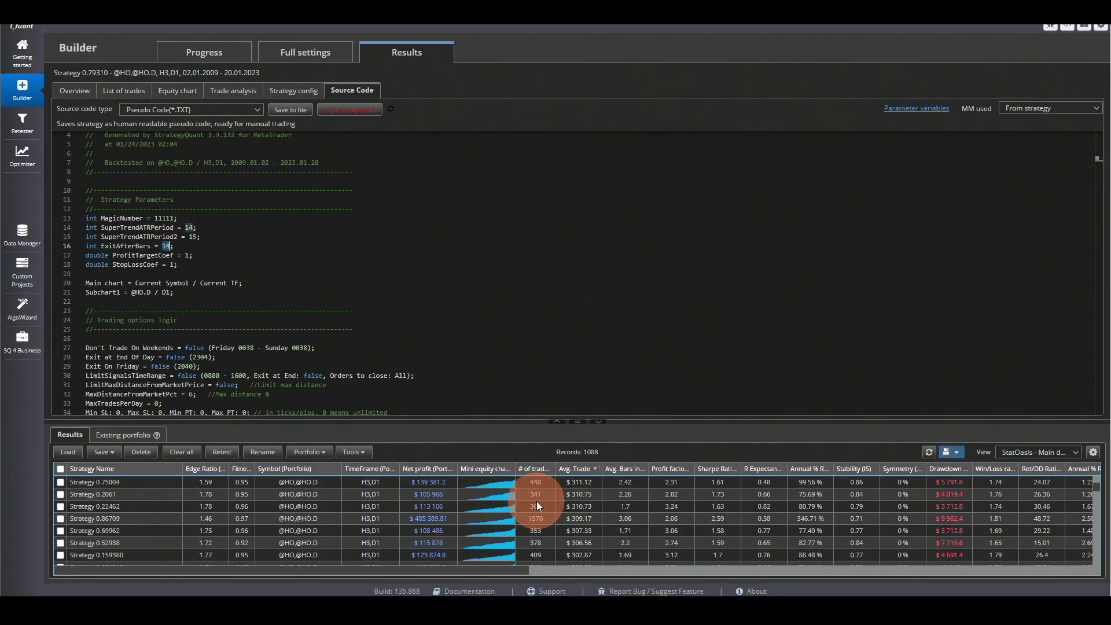
scroll(536, 502, up, 2)
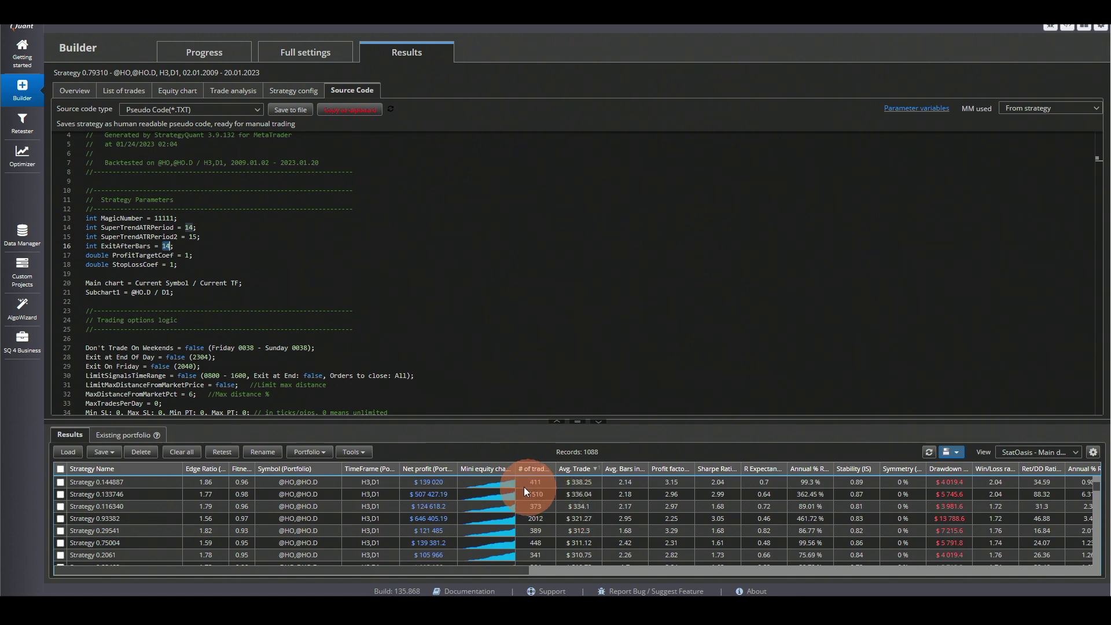
click(522, 492)
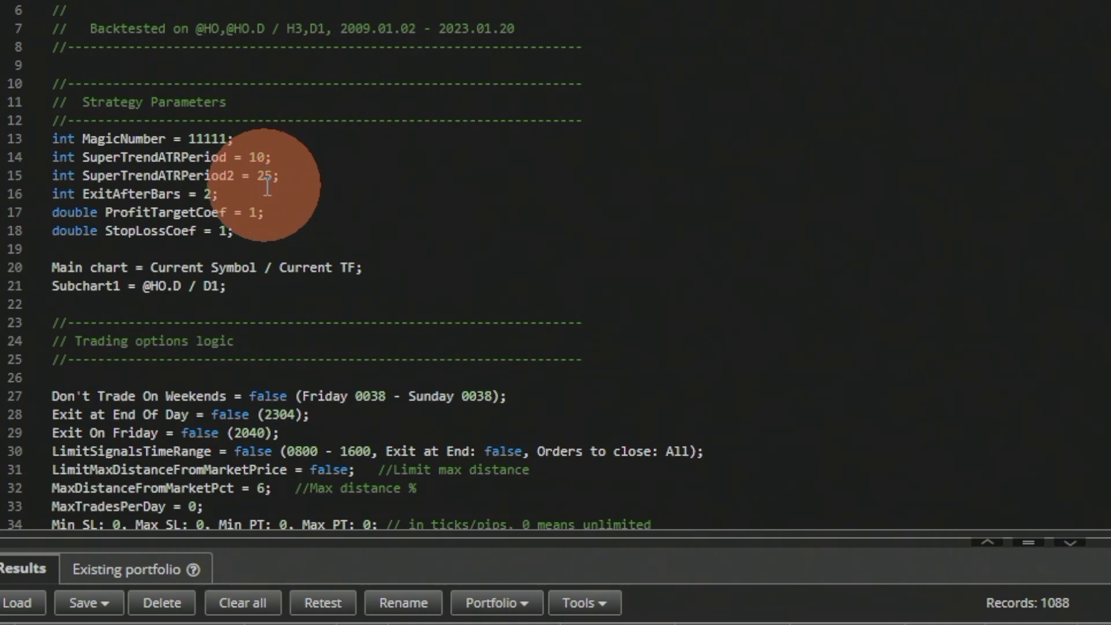
double_click(206, 196)
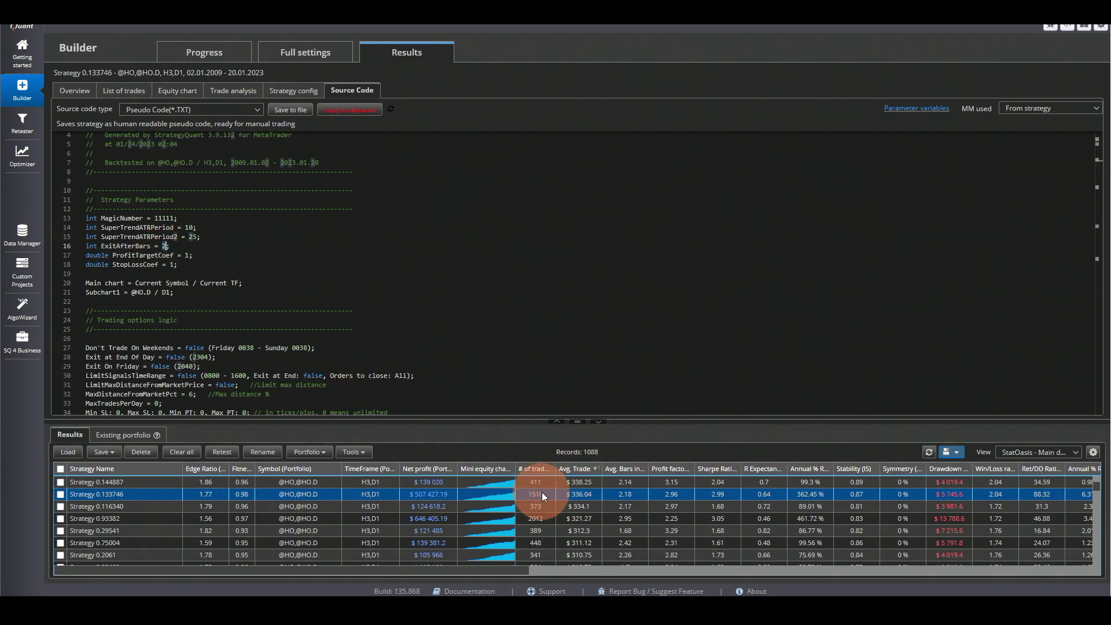
click(541, 506)
click(523, 520)
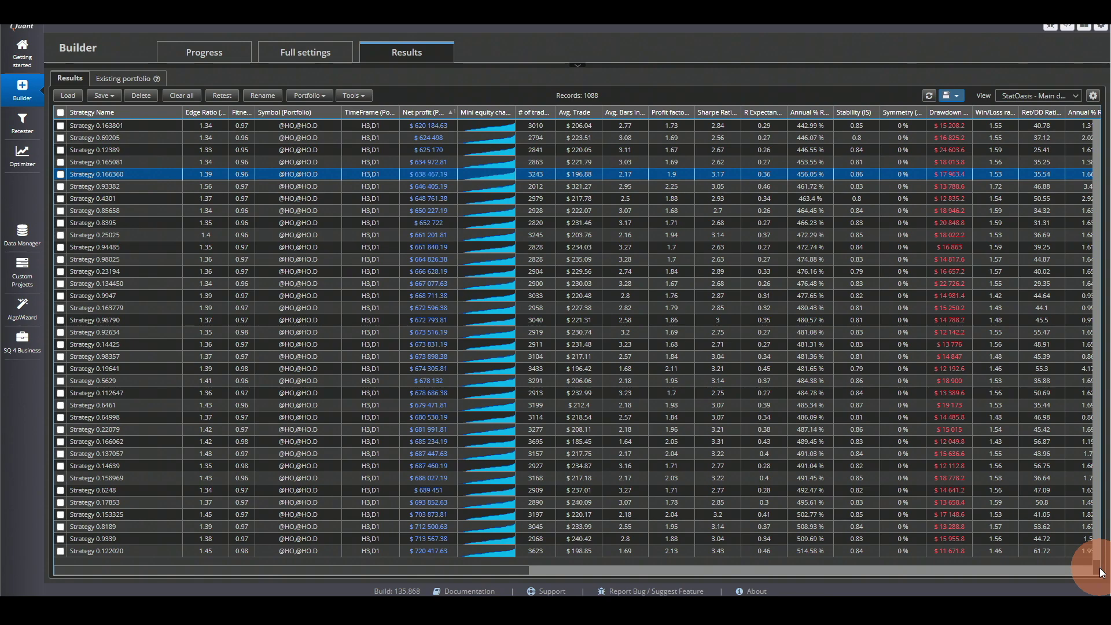
Scroll the results table and check 390 strategies down to Strategy 0.78323
drag(1099, 572, 1081, 111)
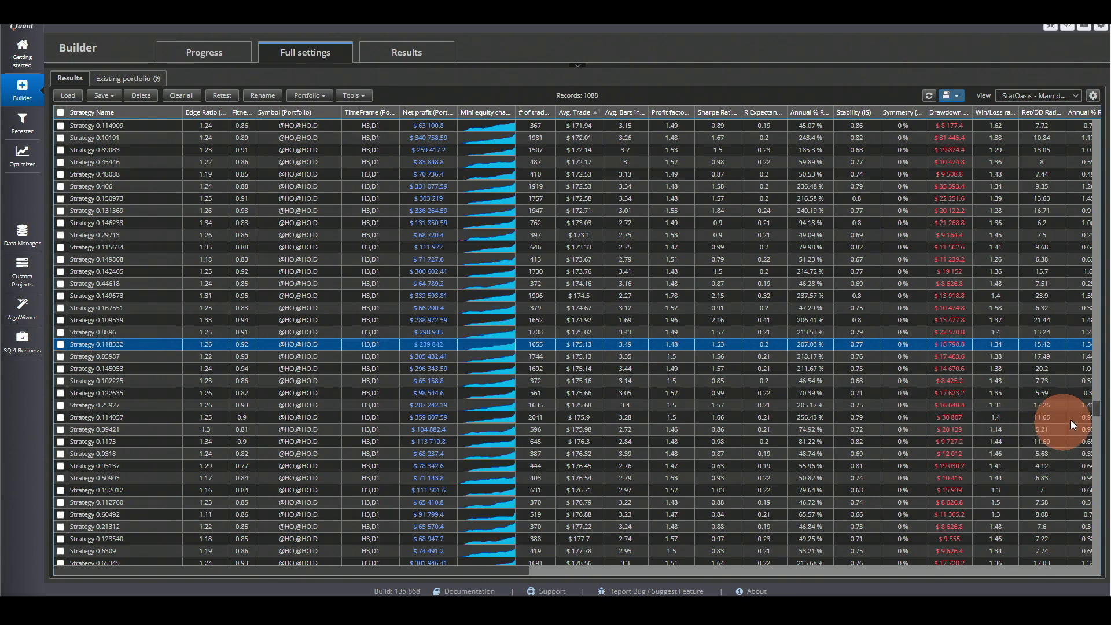
drag(1098, 414, 1094, 573)
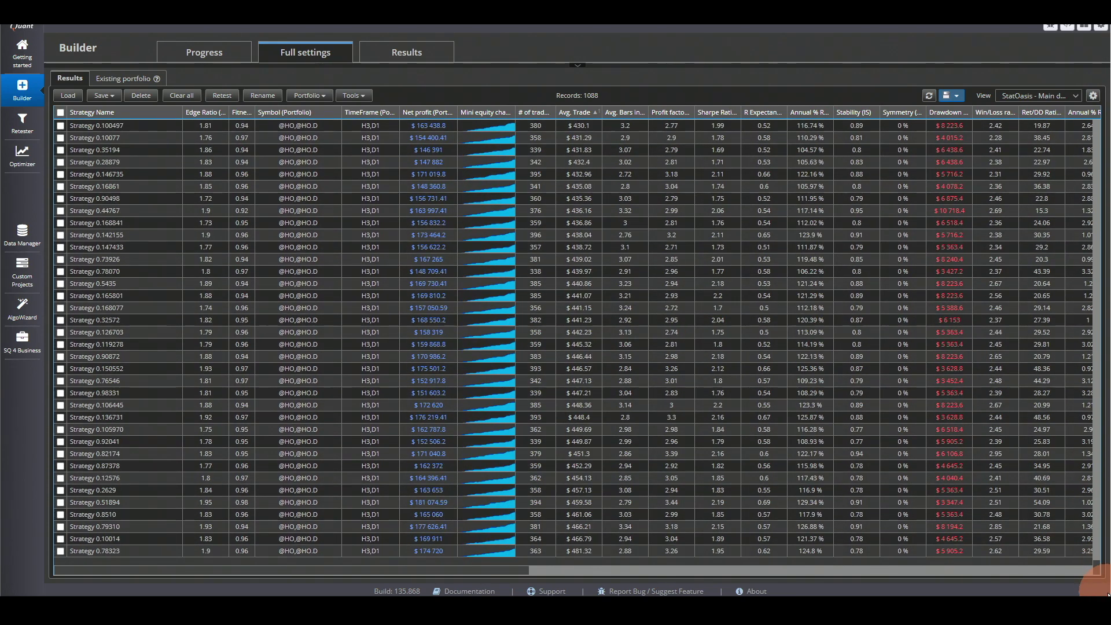
shift+click(582, 550)
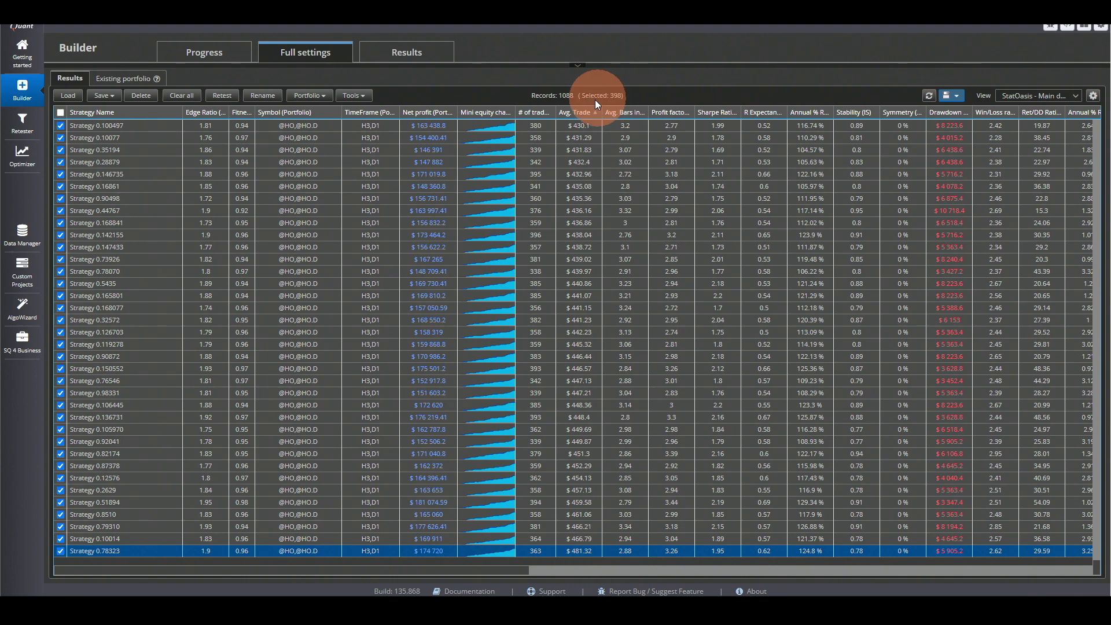